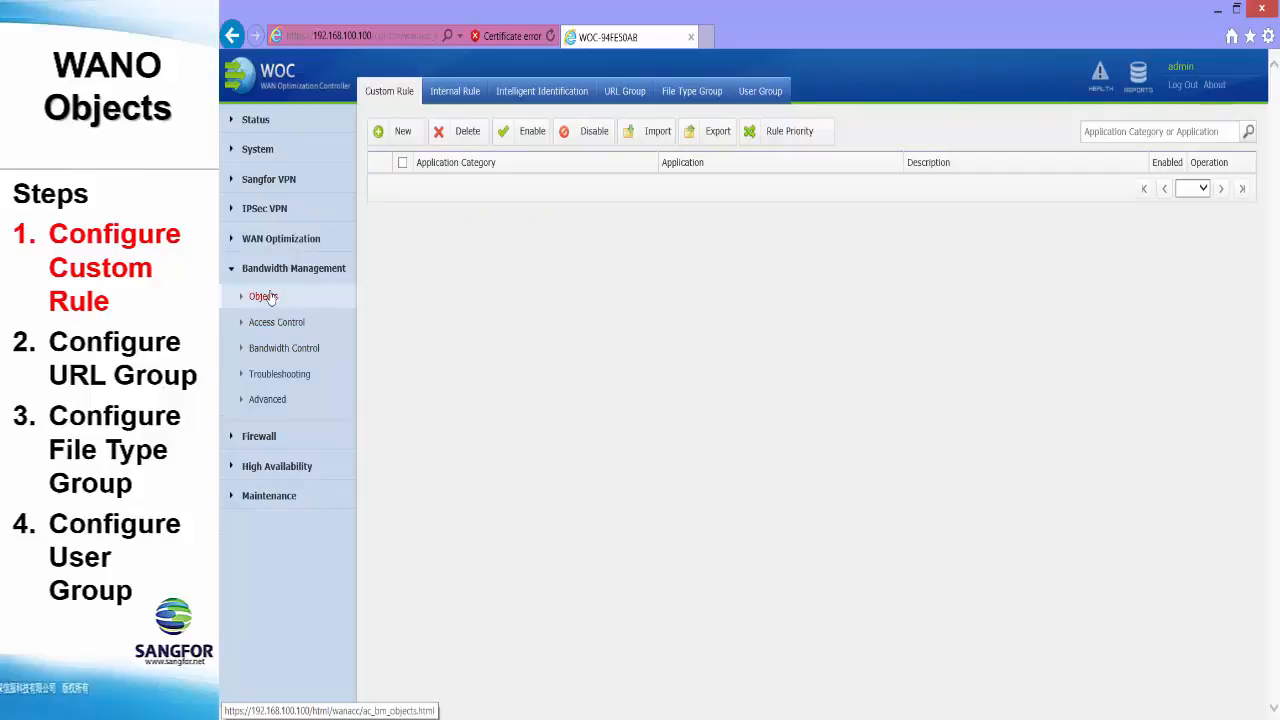
- Start a new custom rule with application category Download Tools, application Android Market and status Disabled
left_click(398, 136)
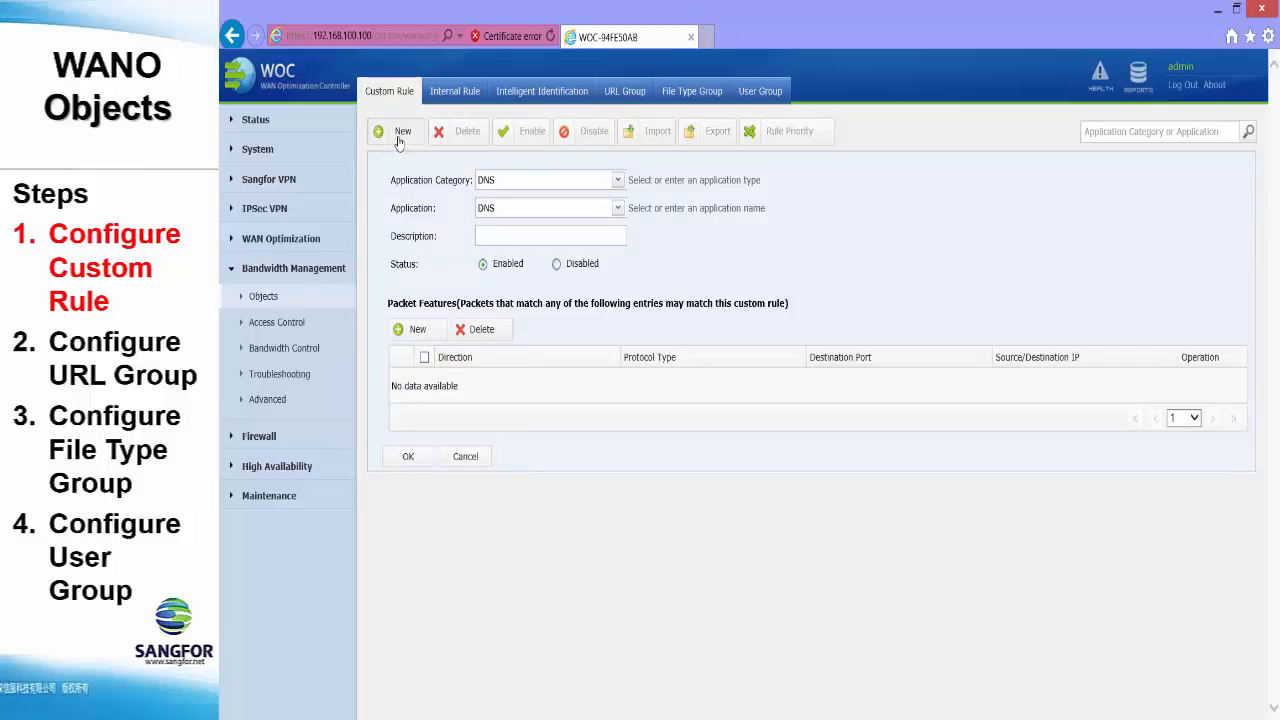
left_click(617, 180)
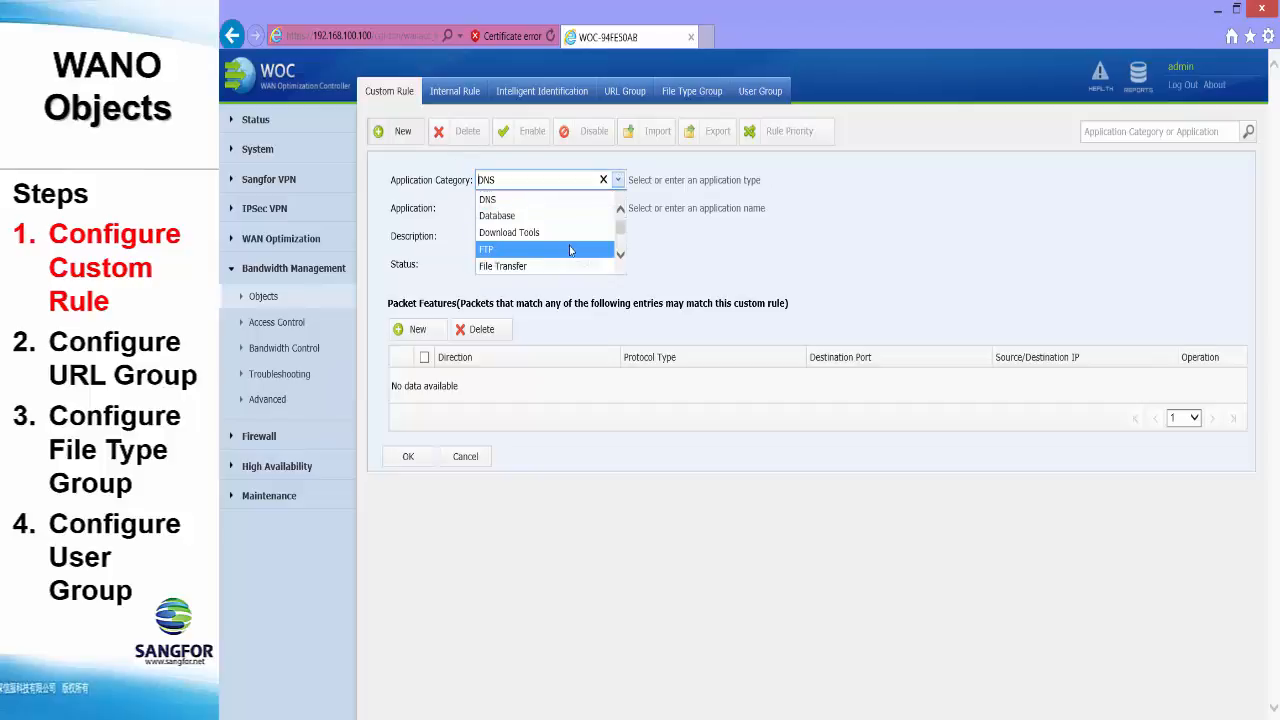
scroll(568, 235, "down", 1)
left_click(568, 222)
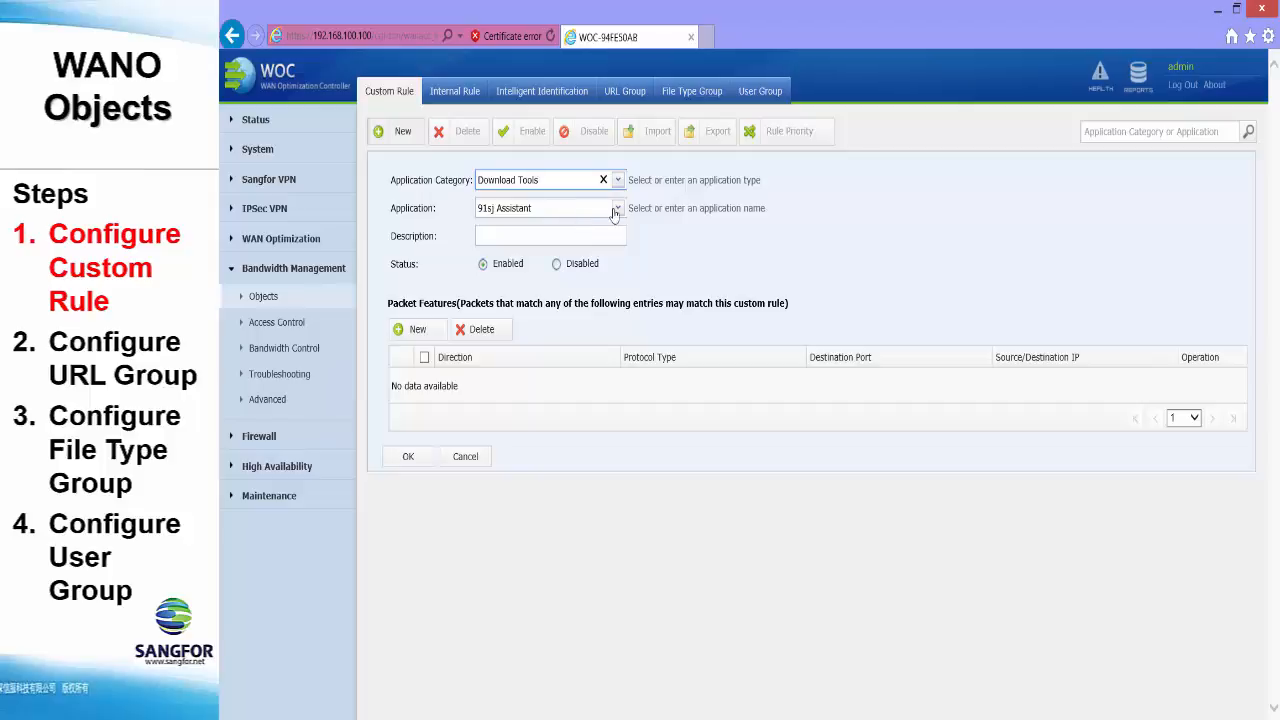
left_click(615, 209)
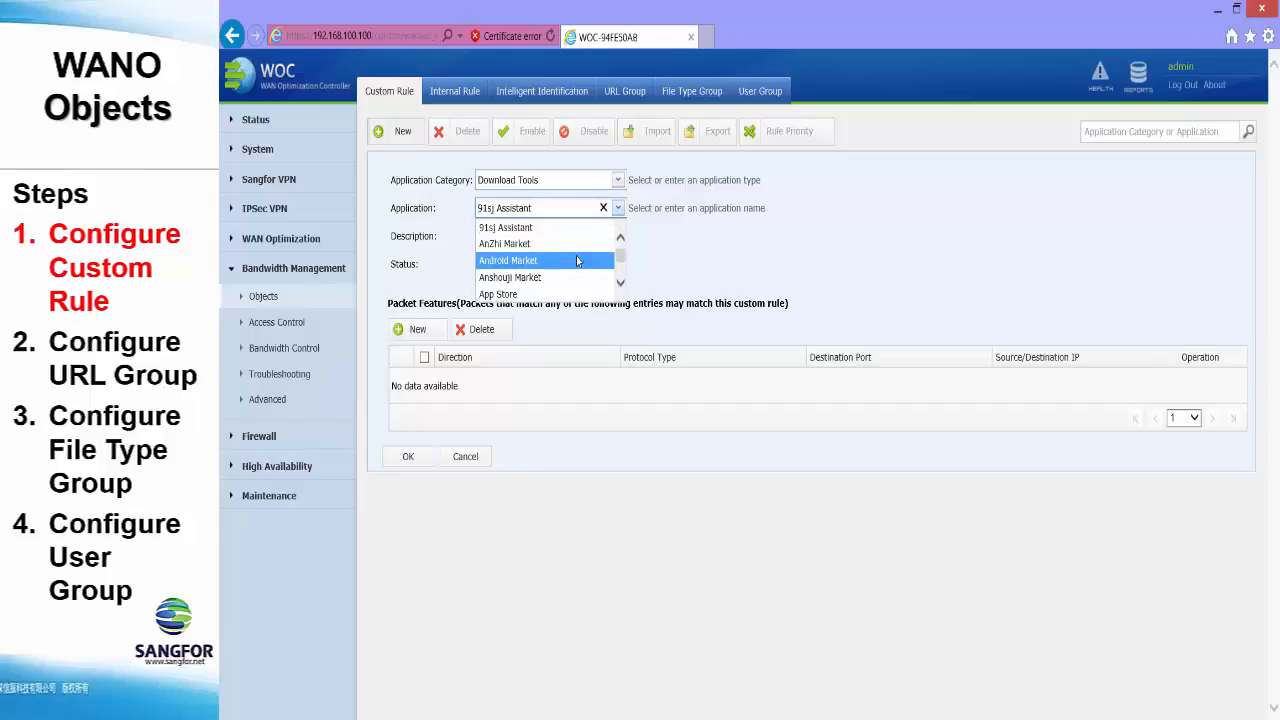
left_click(576, 258)
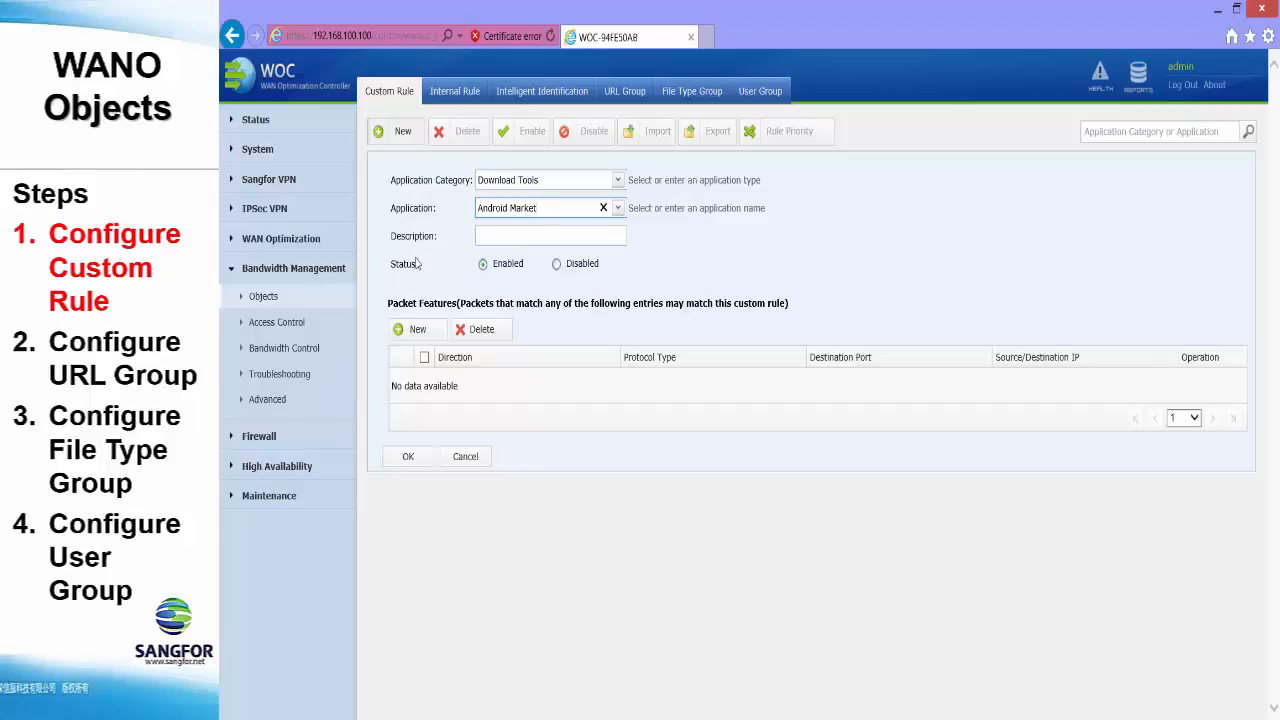
left_click(557, 265)
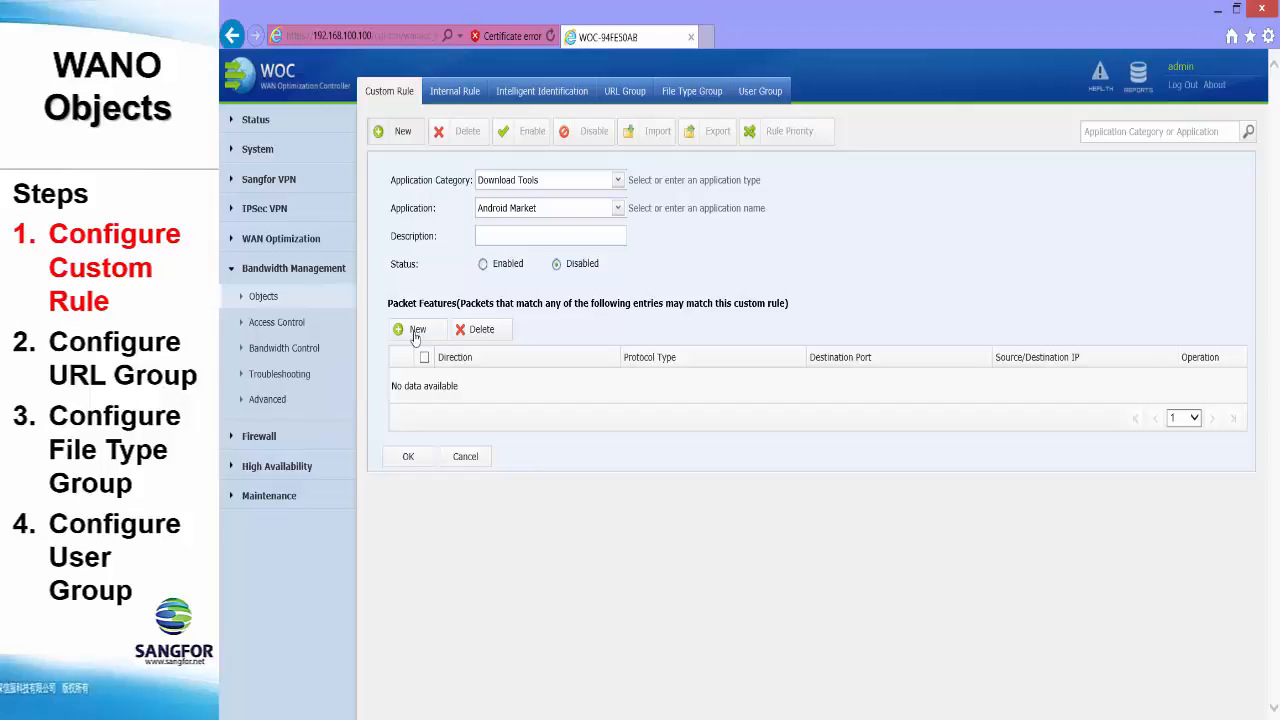
- Add a packet feature with direction LAN<->WAN, protocol TCP and all IPs and ports, and save the custom rule
left_click(415, 333)
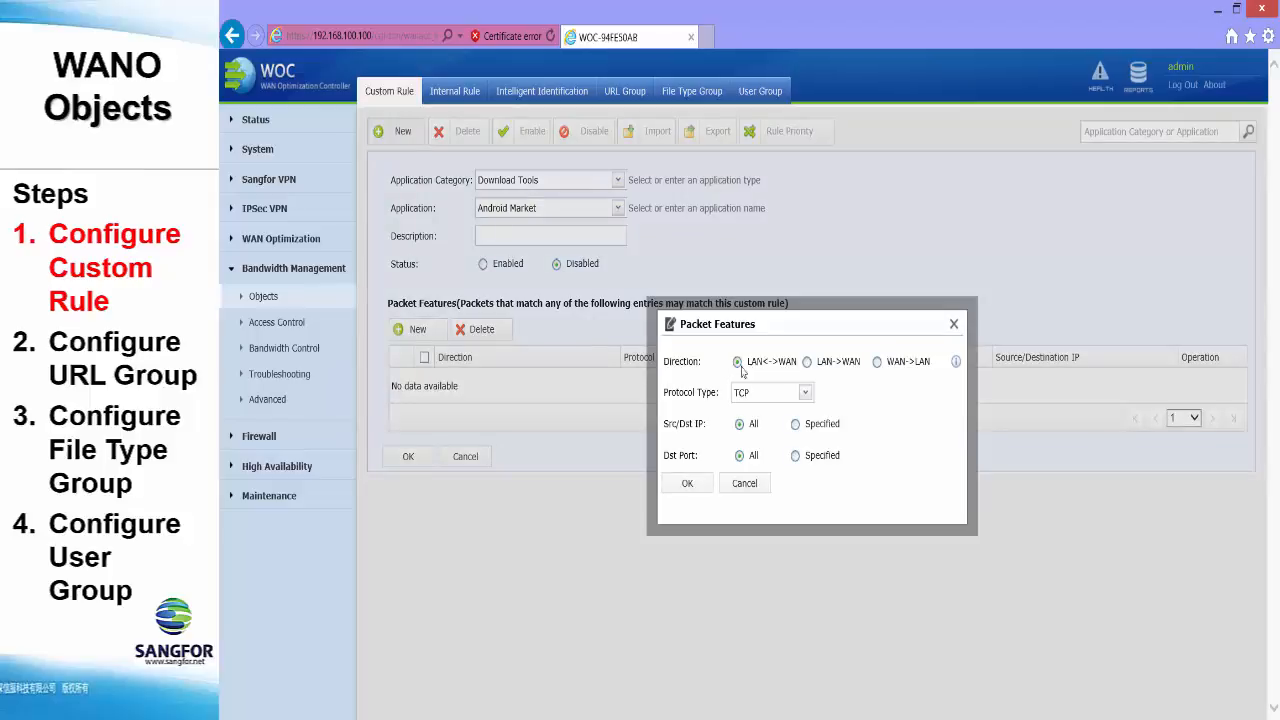
left_click(757, 392)
left_click(757, 446)
left_click(687, 484)
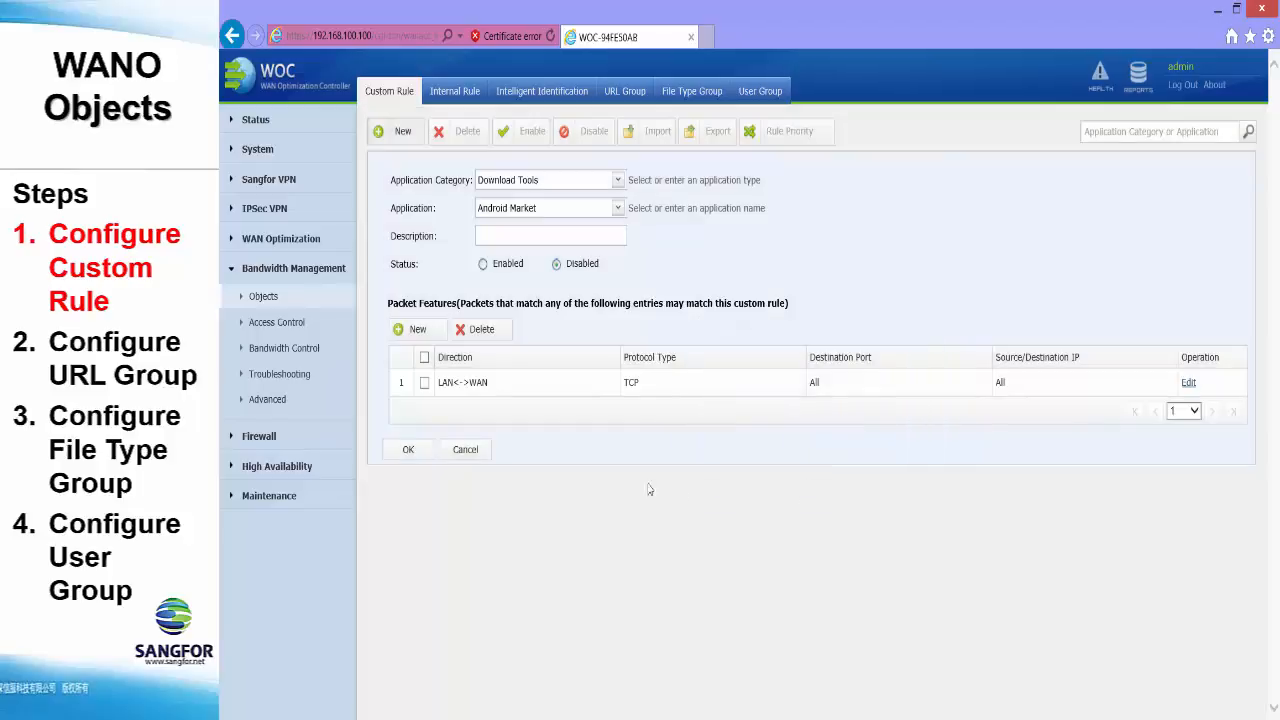
left_click(420, 455)
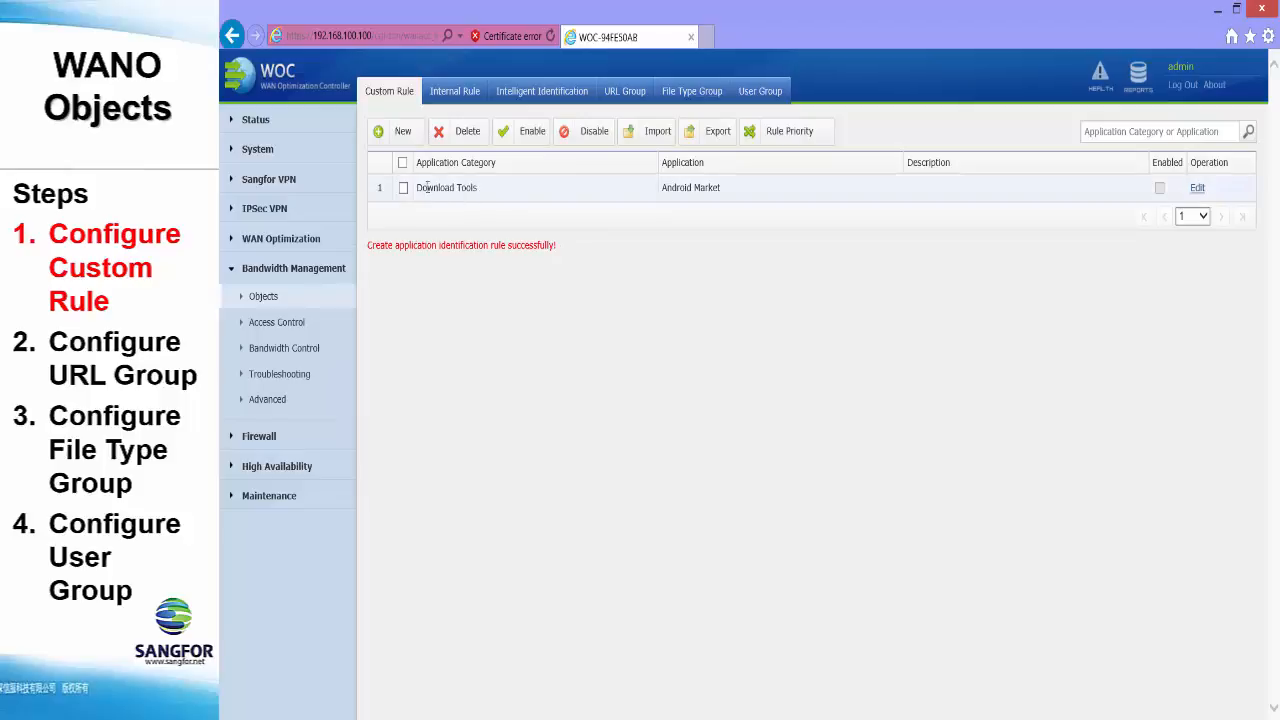
- Enable the Download Tools custom rule for Android Market
left_click_drag(417, 188, 569, 188)
left_click(572, 188)
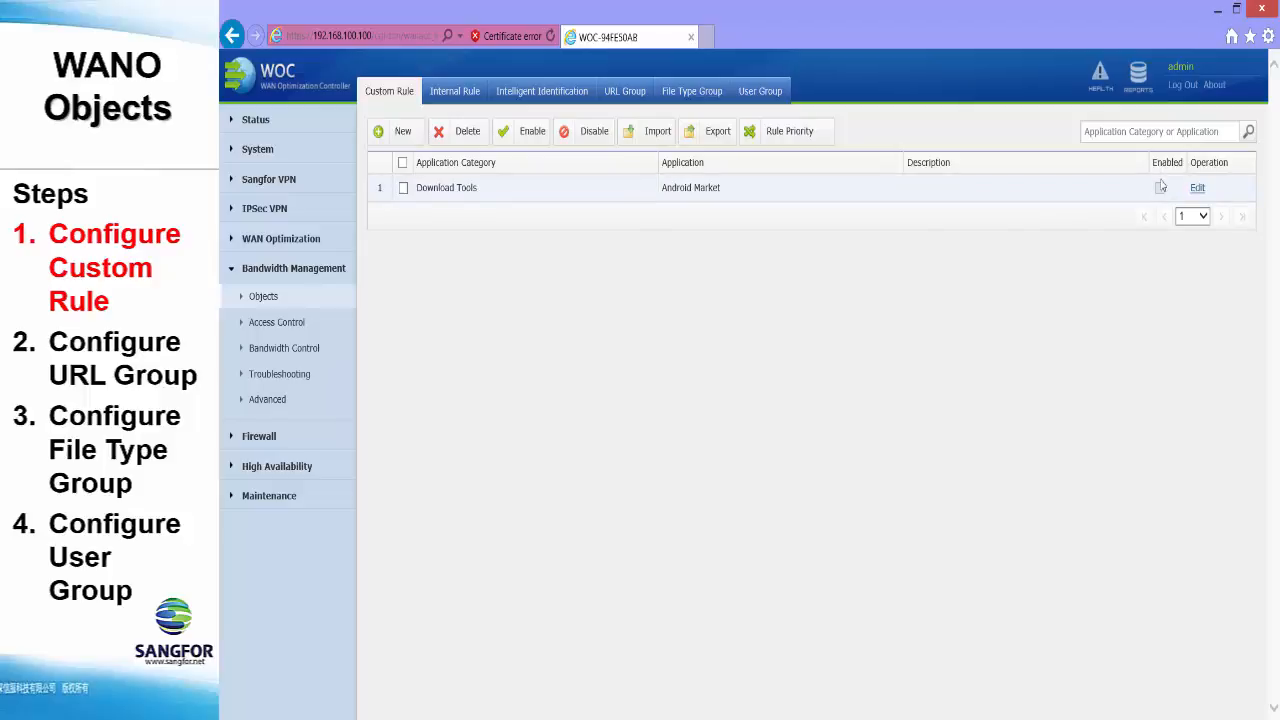
left_click(403, 189)
left_click(532, 132)
- Examine the rule priority options for custom and internal rules, closing them without saving
left_click(778, 145)
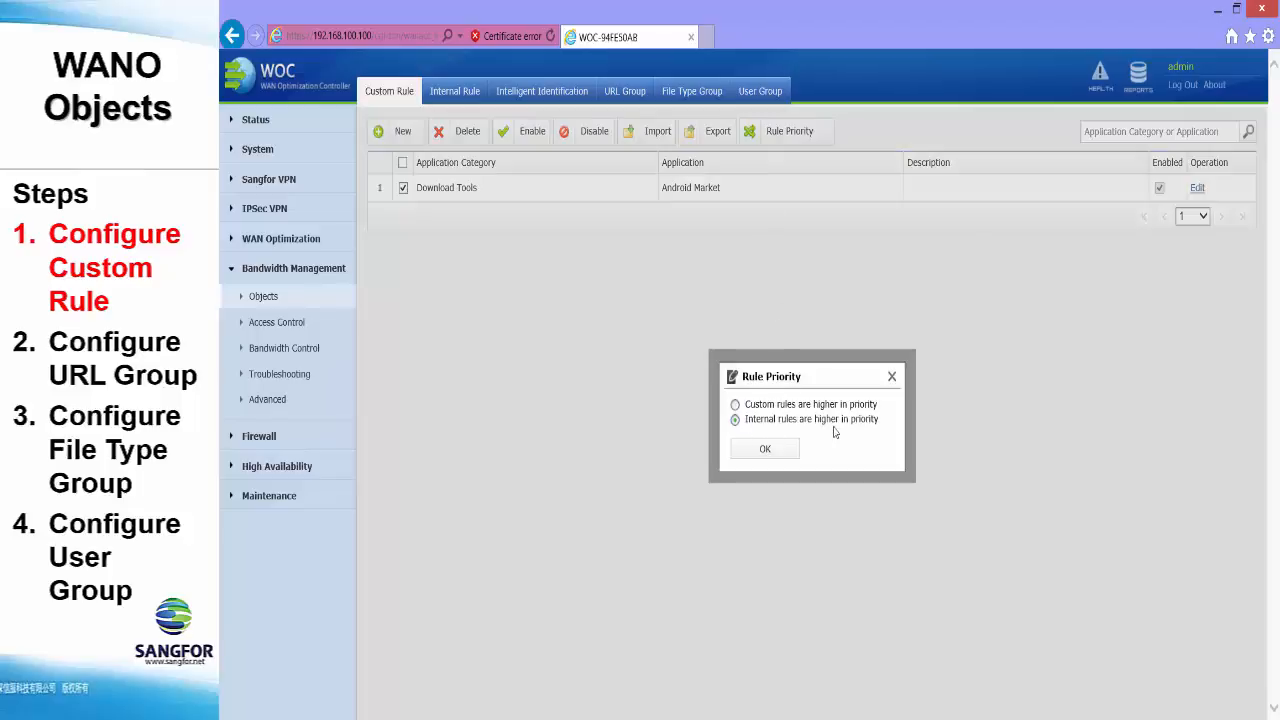
left_click(772, 406)
left_click(777, 420)
left_click(892, 377)
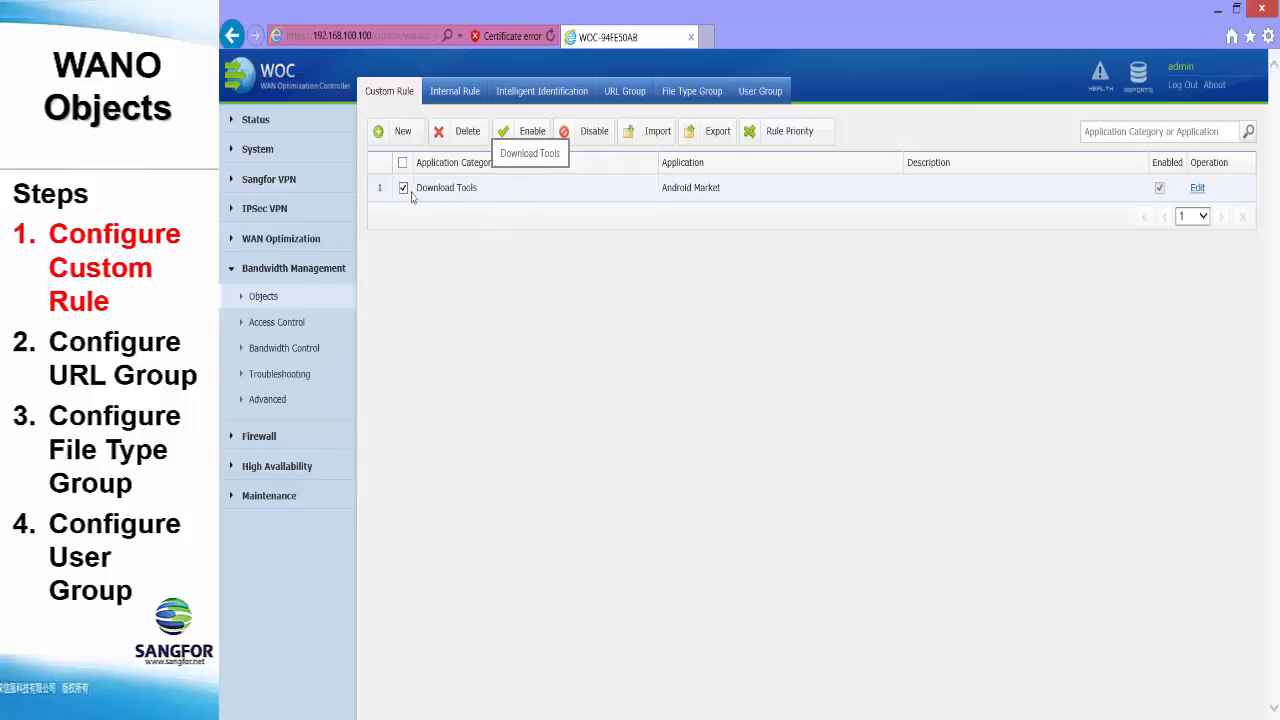
- Delete the selected Download Tools custom rule
left_click(457, 136)
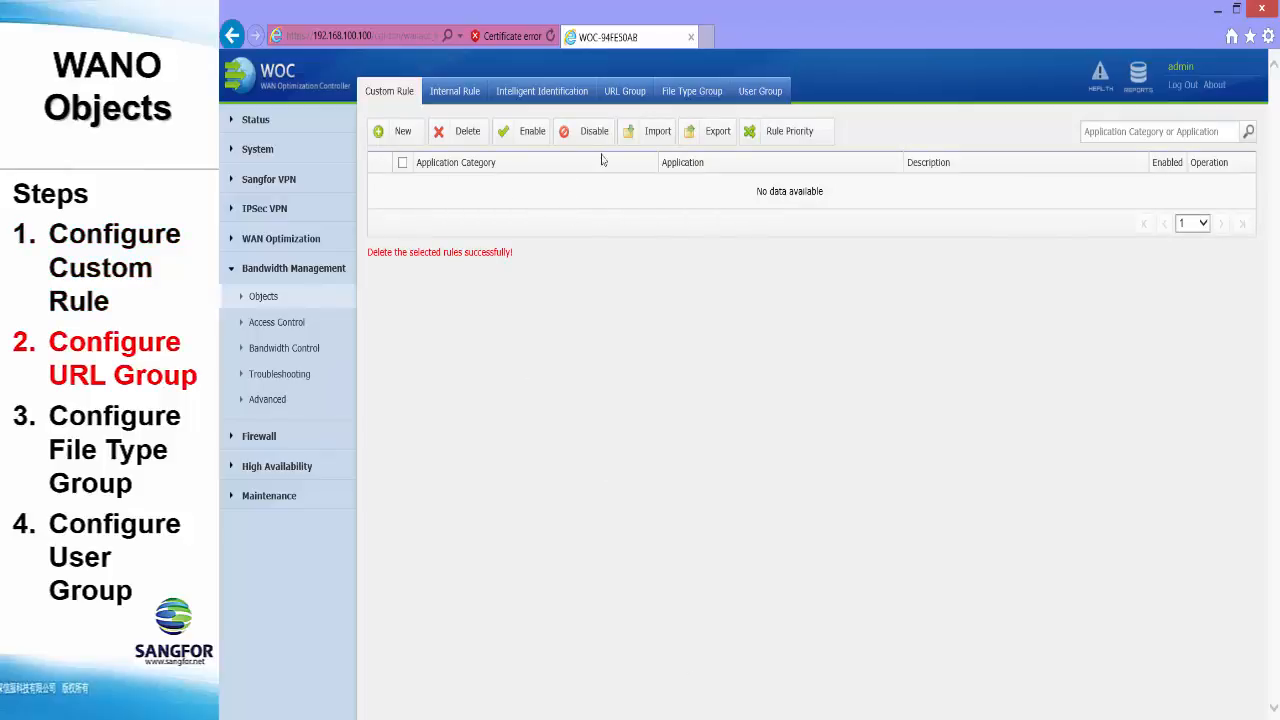
left_click(626, 94)
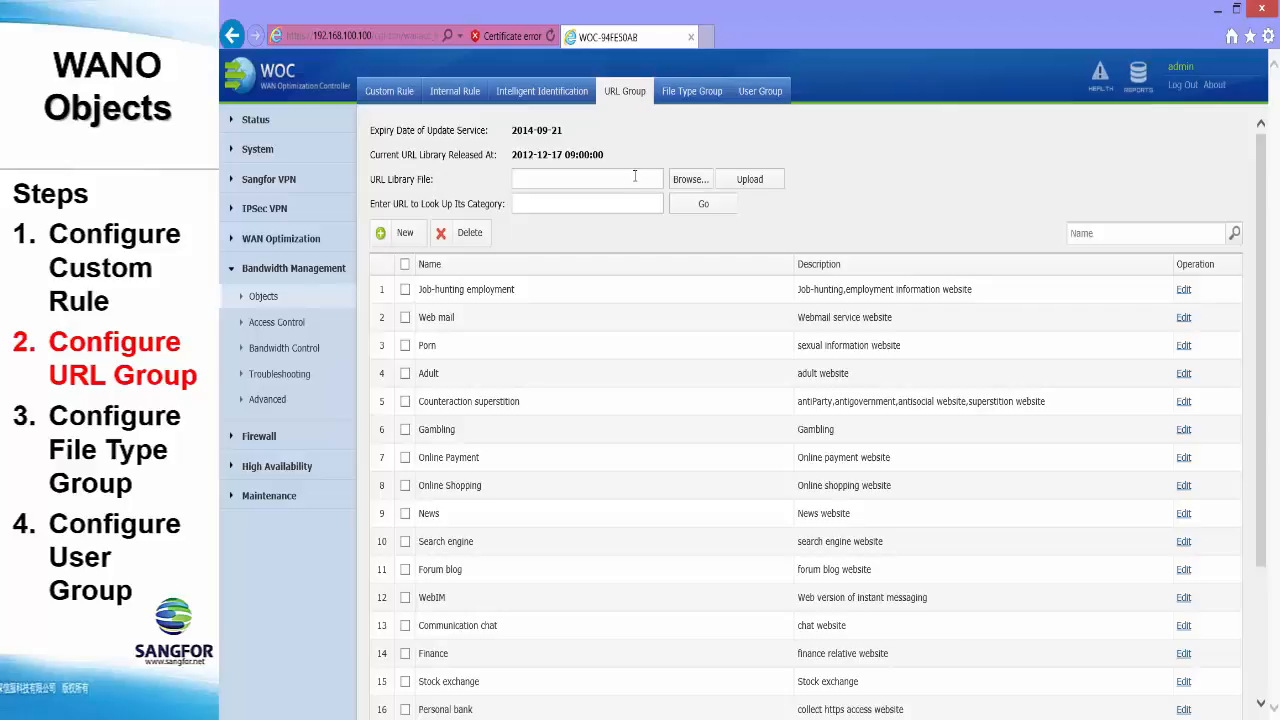
left_click(634, 176)
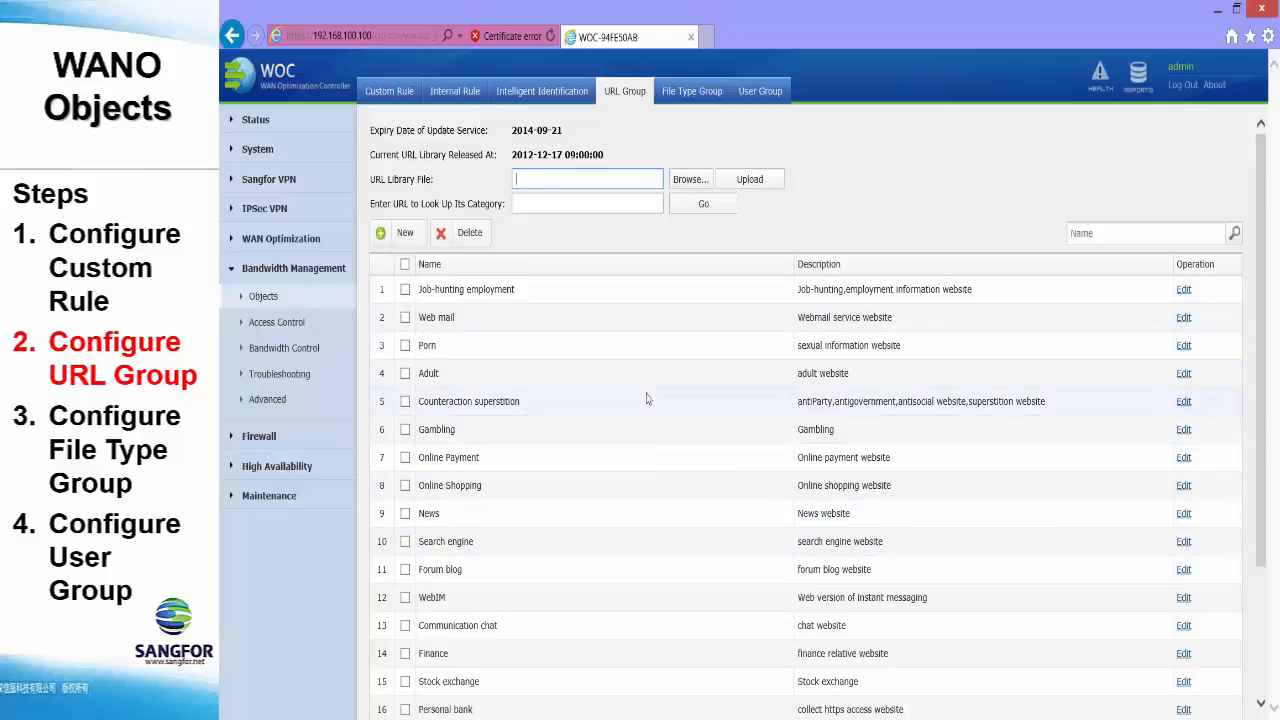
left_click(382, 236)
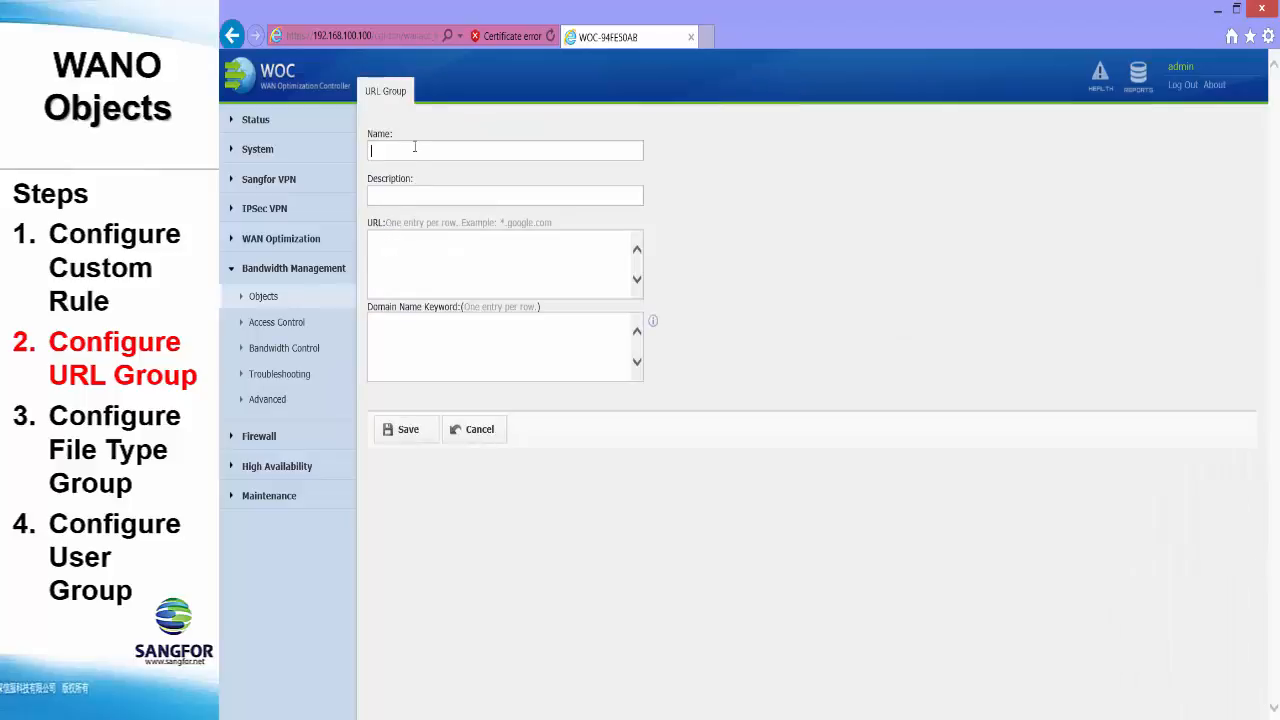
type("Youtub")
type("www")
type(".you")
type("tube.com")
left_click(373, 320)
type("youtube")
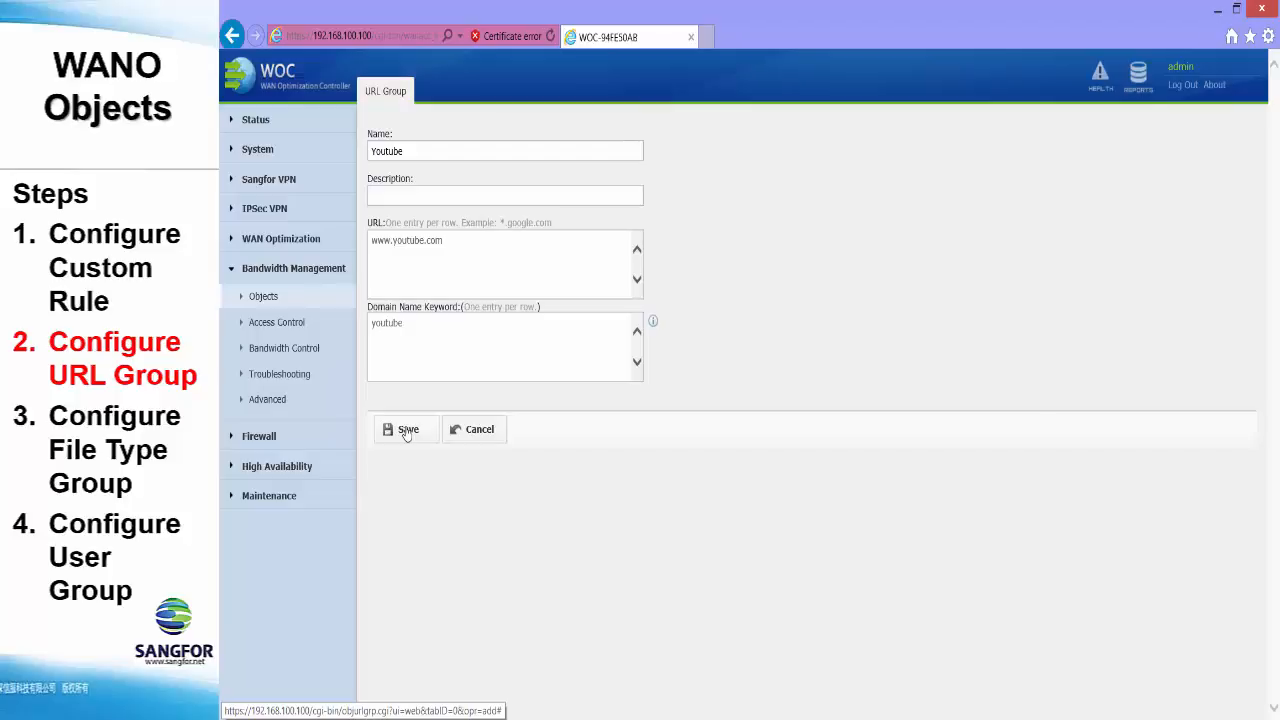
left_click(406, 429)
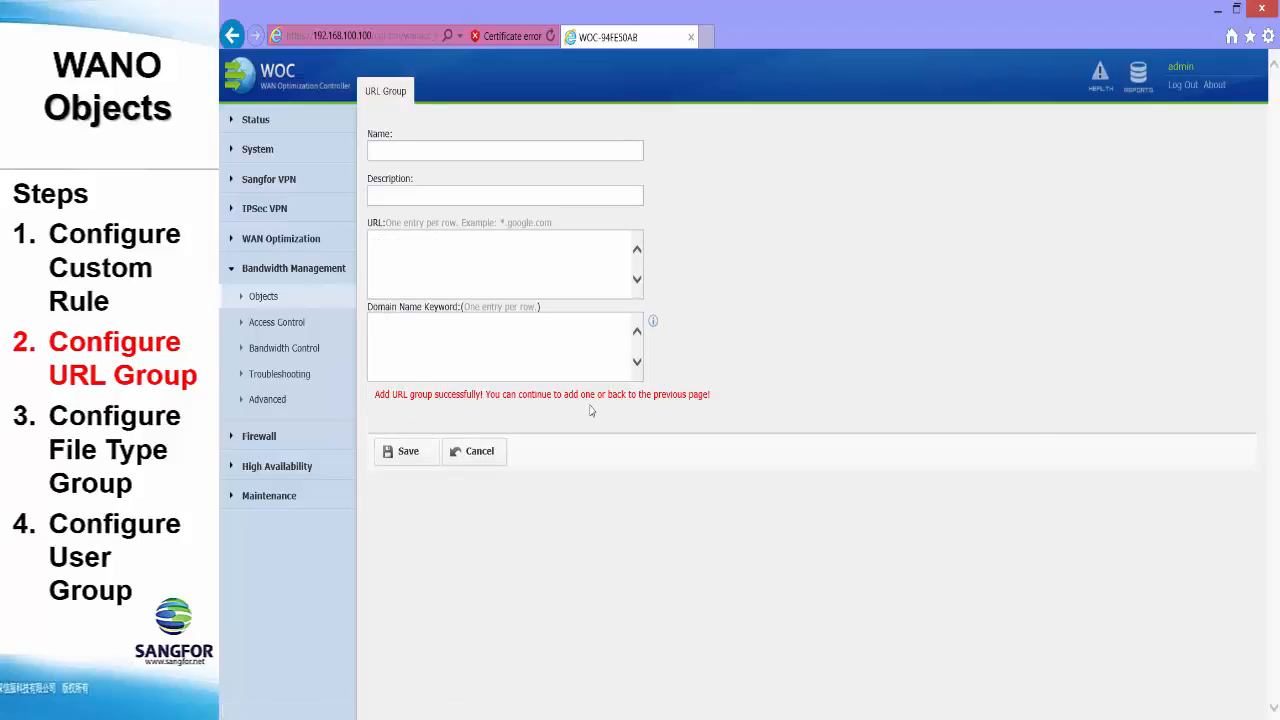
left_click(476, 453)
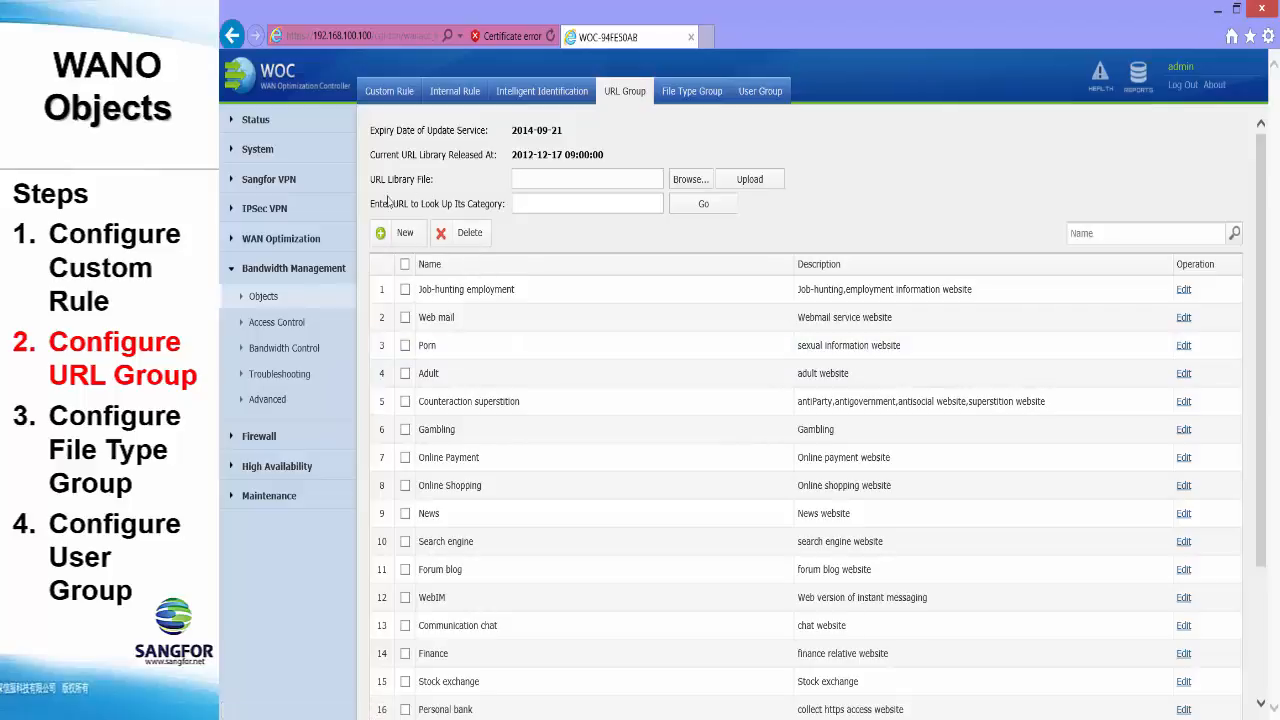
left_click(556, 206)
type("www.y")
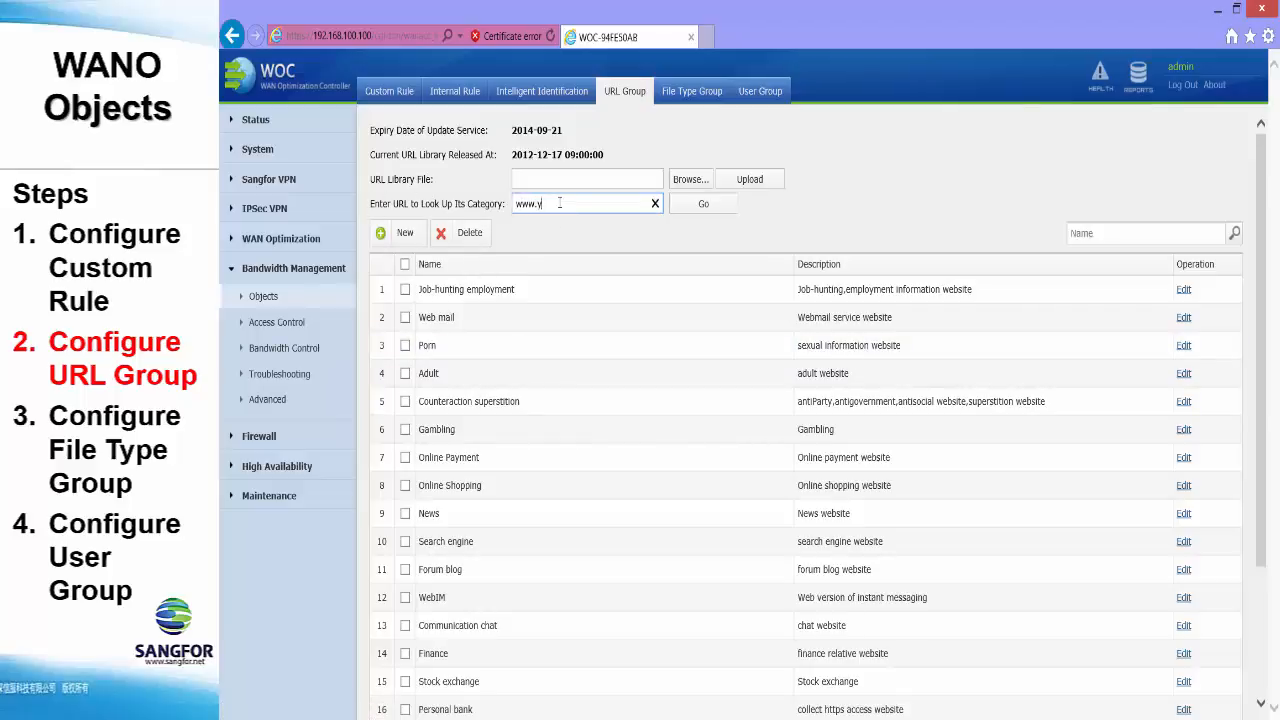
type("outube.com")
left_click(687, 208)
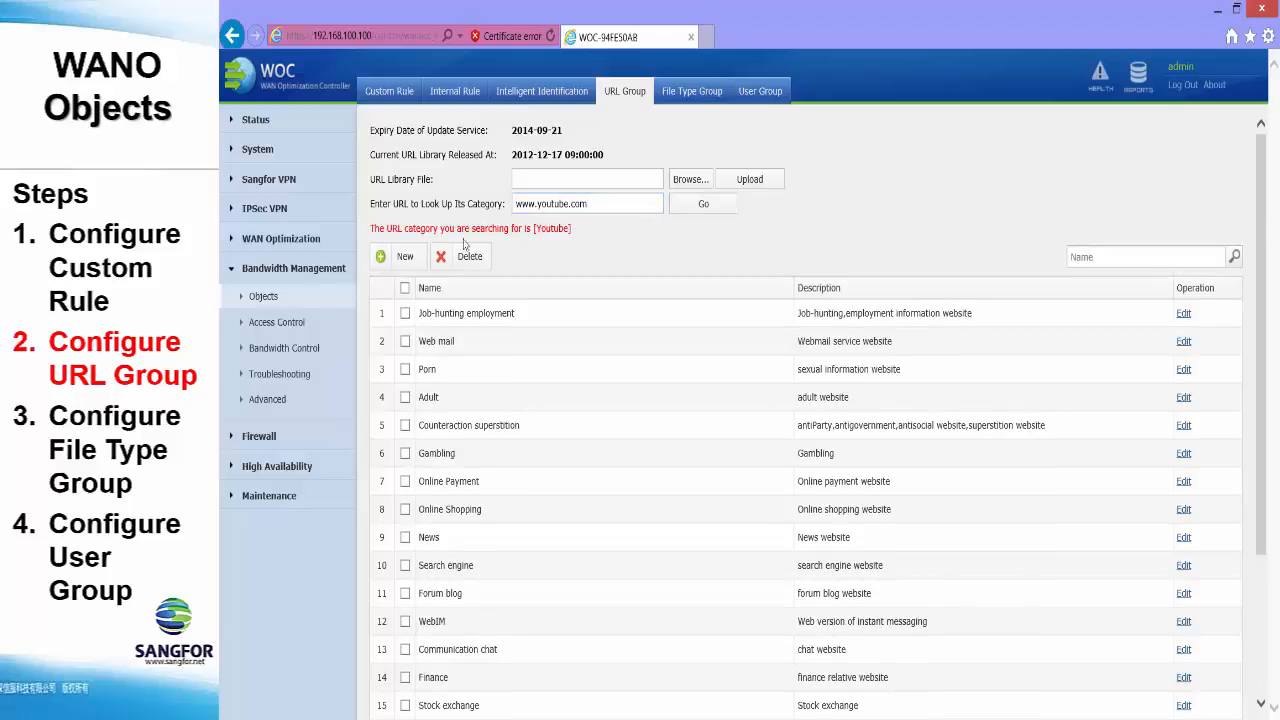
left_click_drag(370, 228, 571, 231)
left_click(549, 228)
left_click(563, 242)
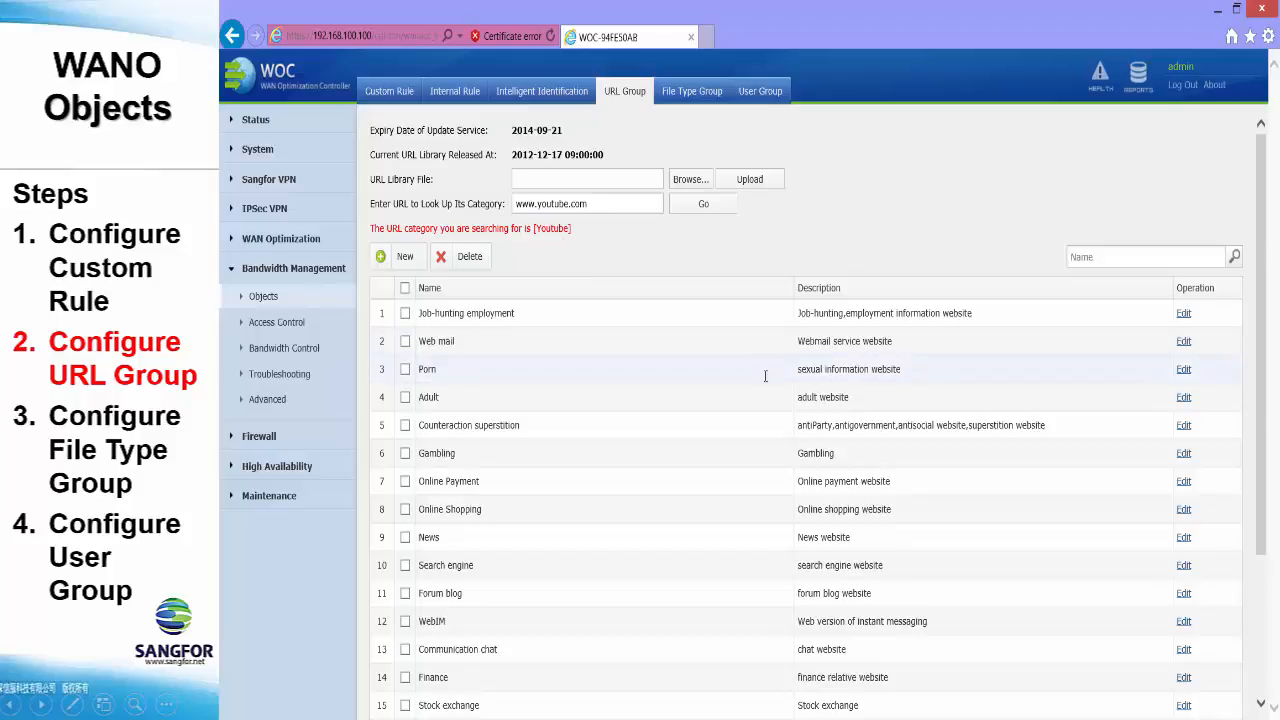
- Find the Youtube URL group on the second page of the list and delete it
scroll(800, 450, "down", 3)
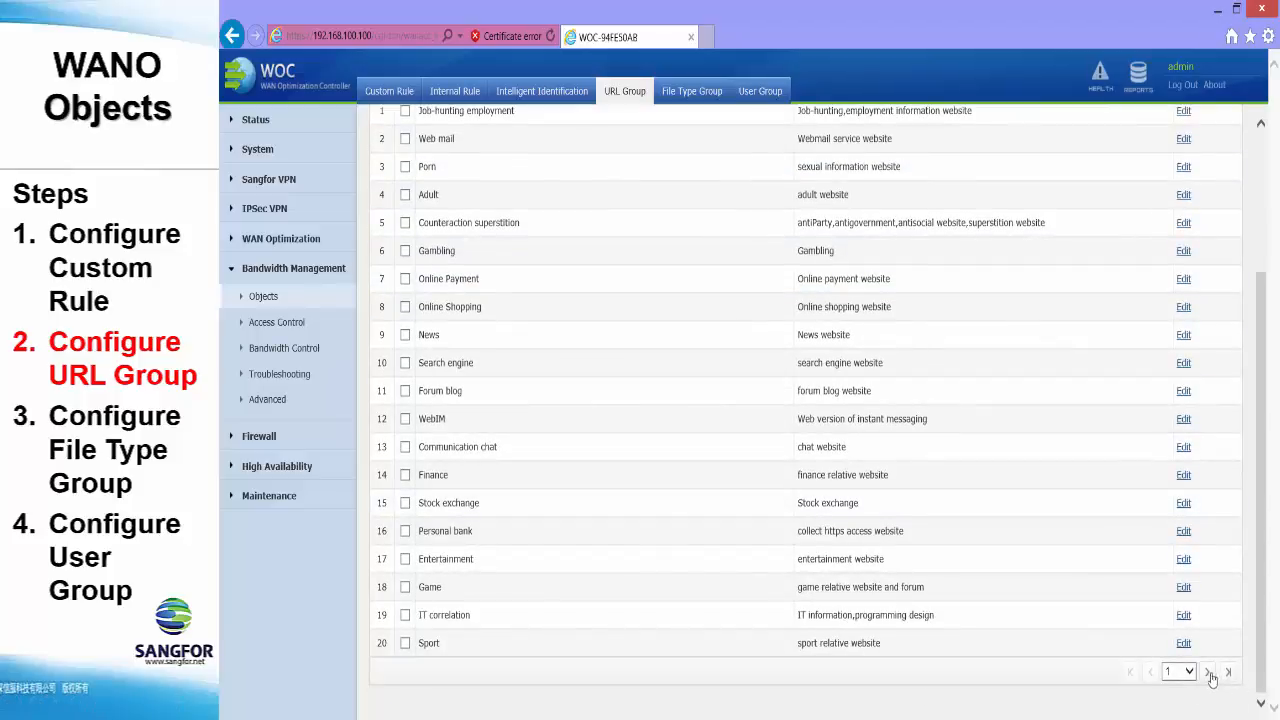
left_click(1207, 671)
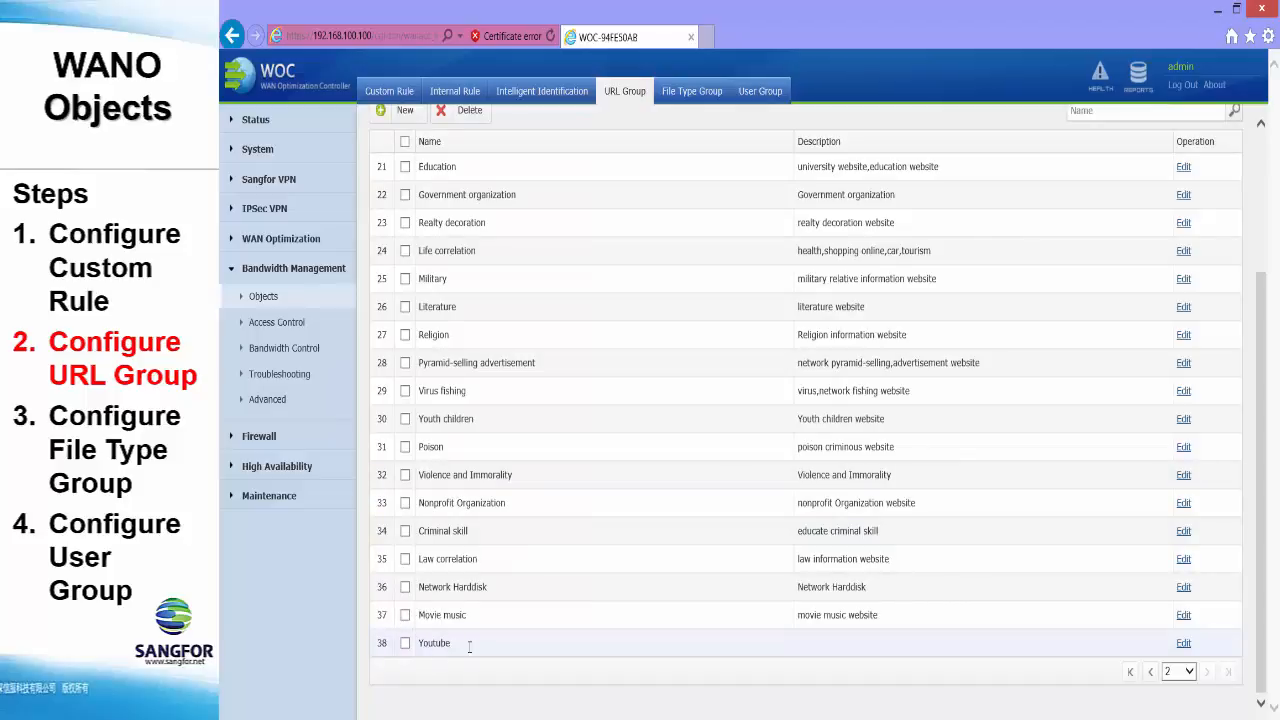
scroll(447, 647, "up", 2)
scroll(455, 652, "down", 2)
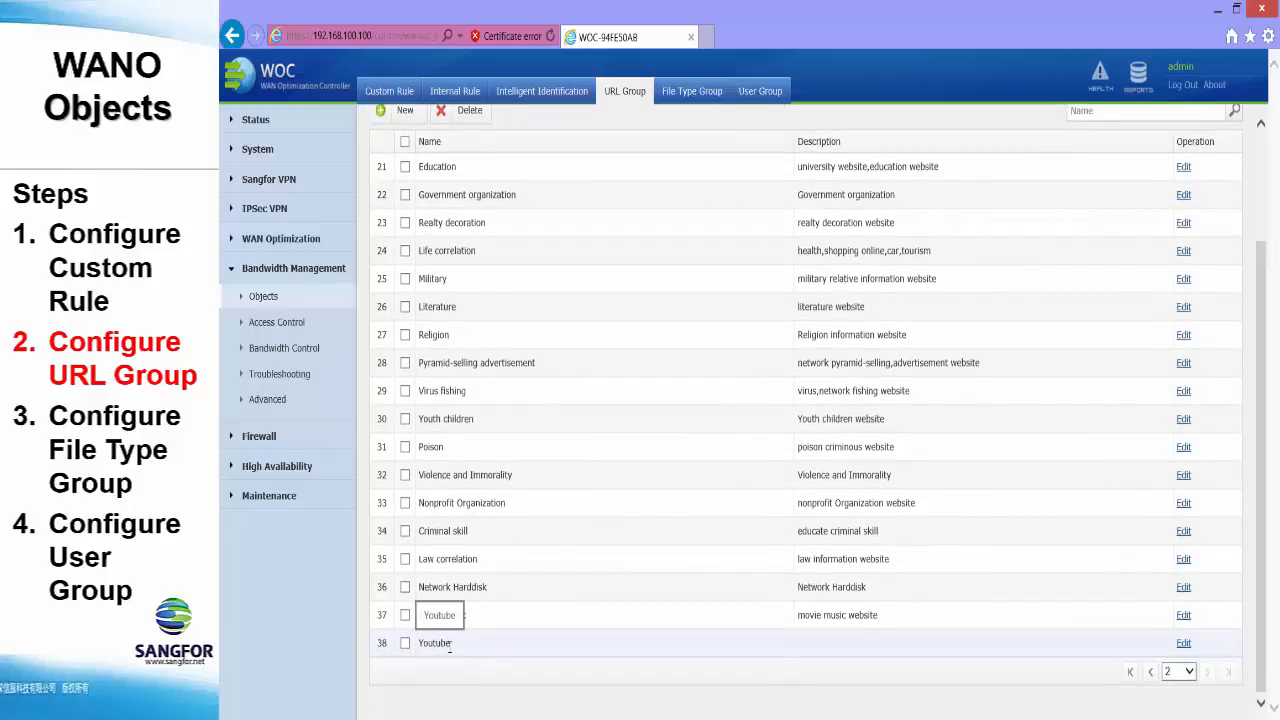
left_click(444, 647)
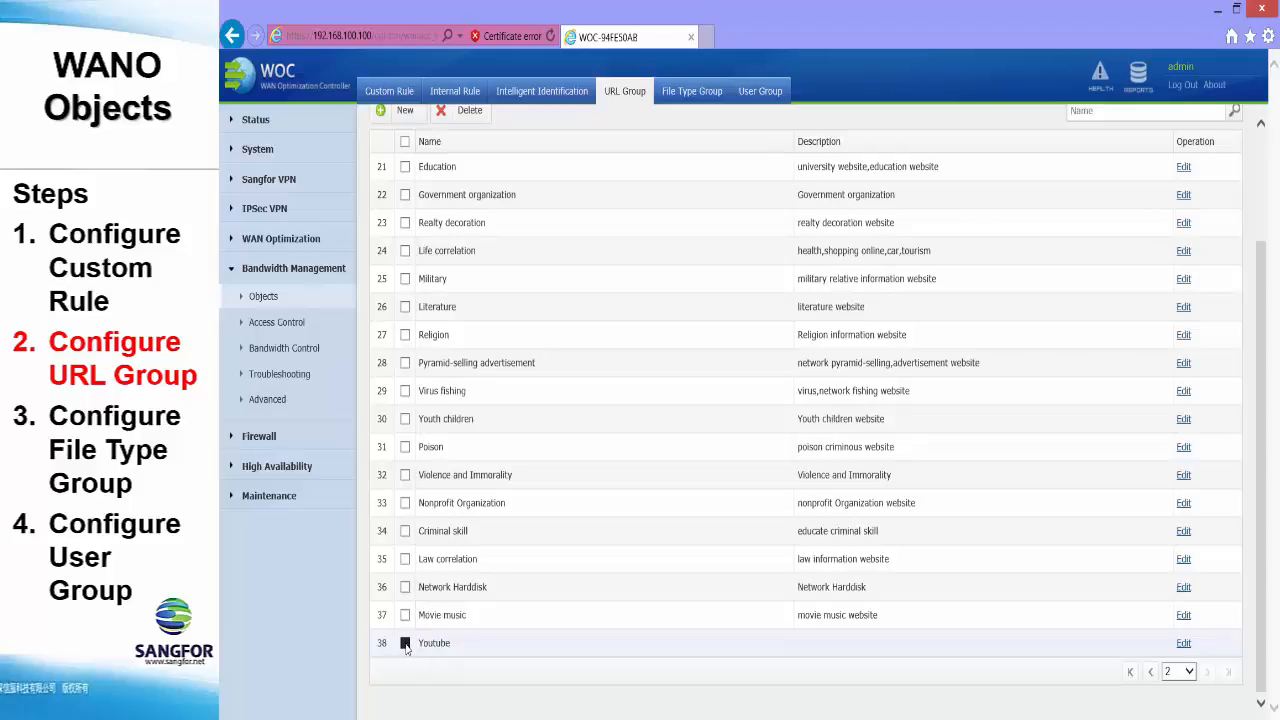
scroll(444, 645, "up", 2)
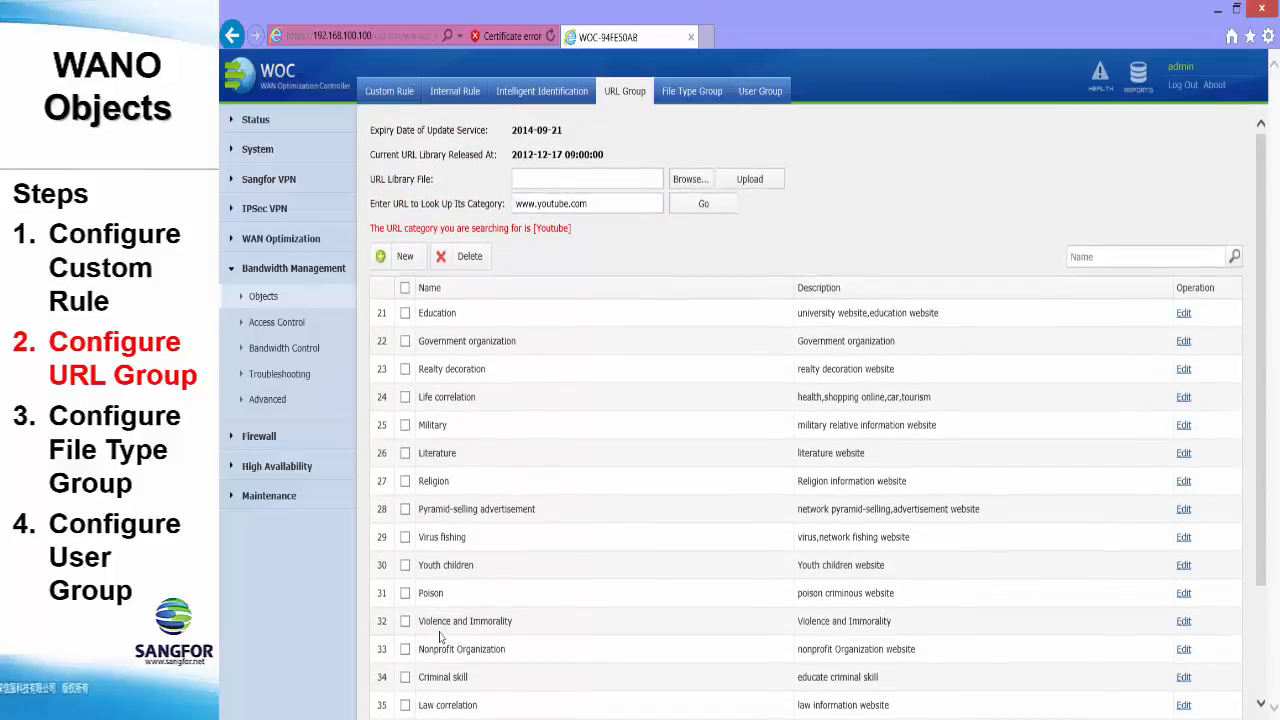
left_click(468, 260)
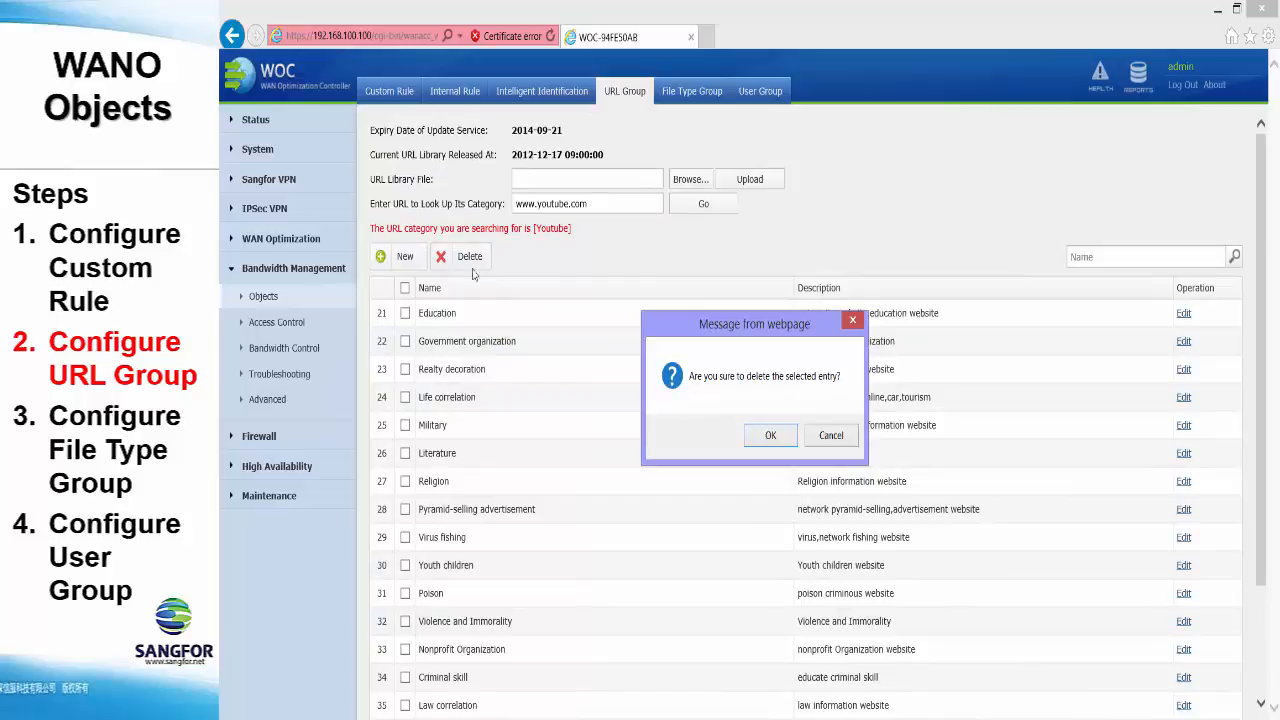
left_click(758, 442)
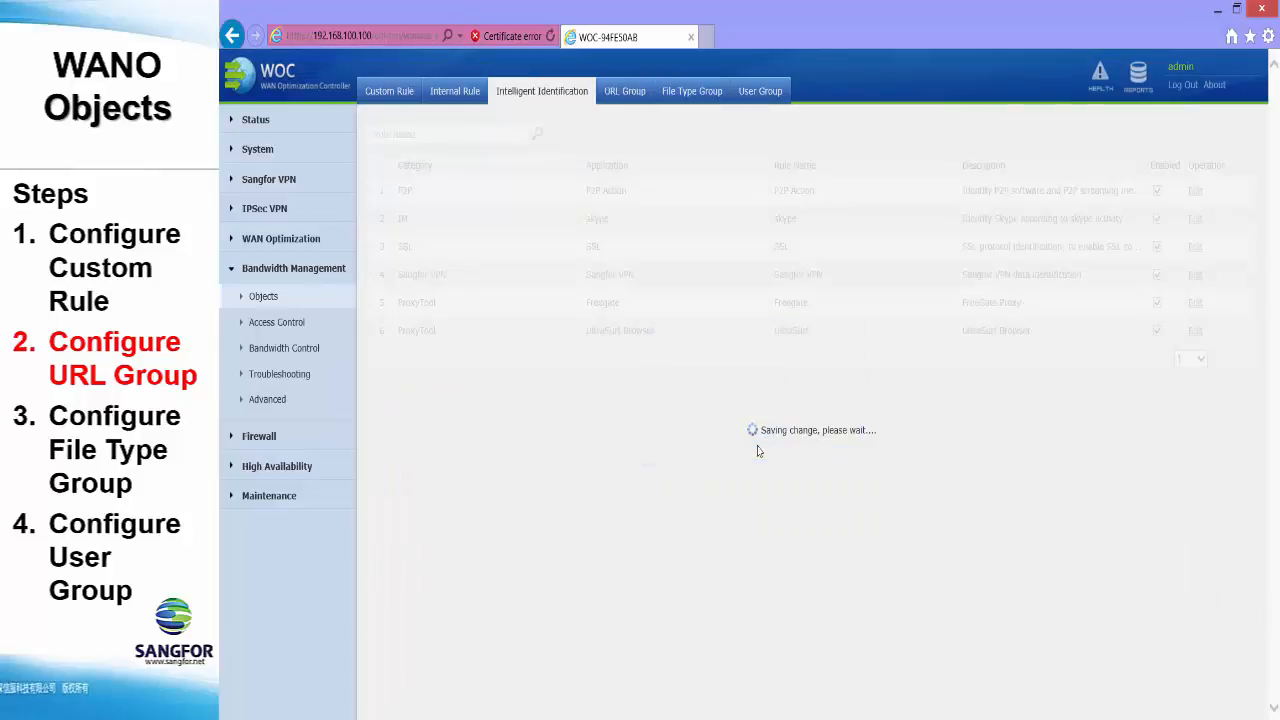
- Return to the URL groups and check the end of the list for the deleted Youtube entry
left_click(616, 92)
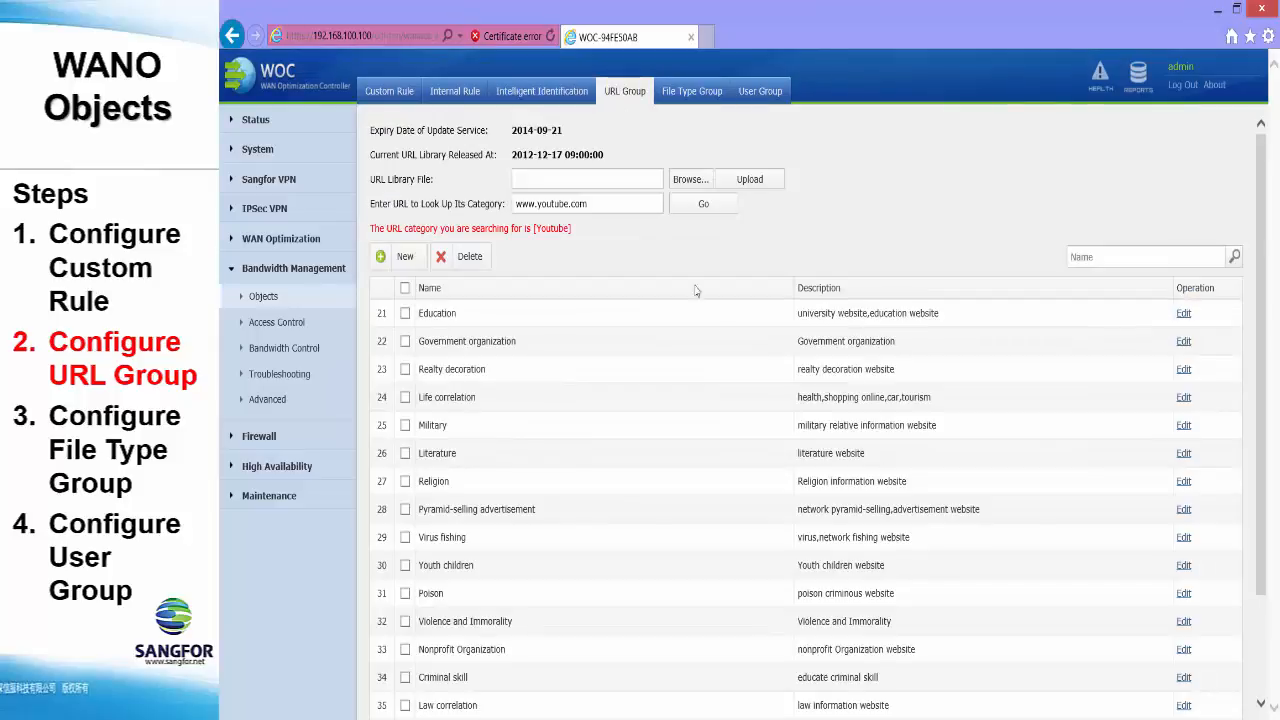
scroll(616, 362, "down", 3)
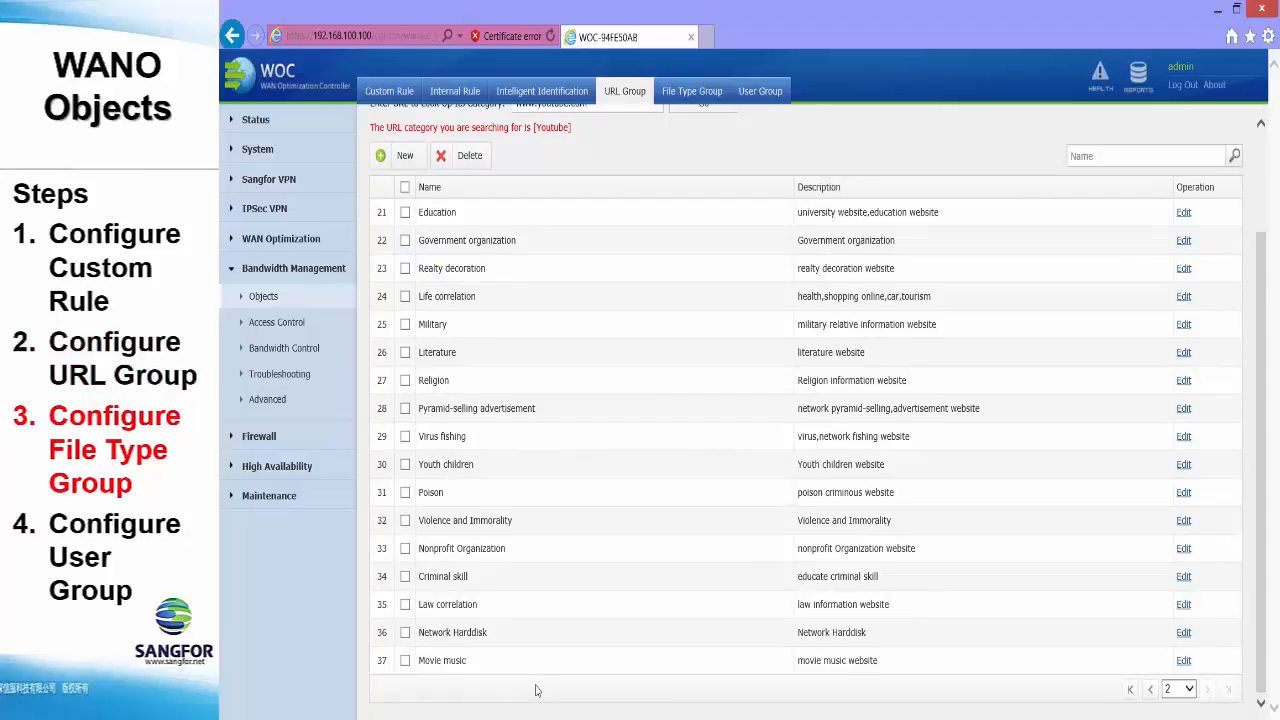
scroll(535, 690, "up", 2)
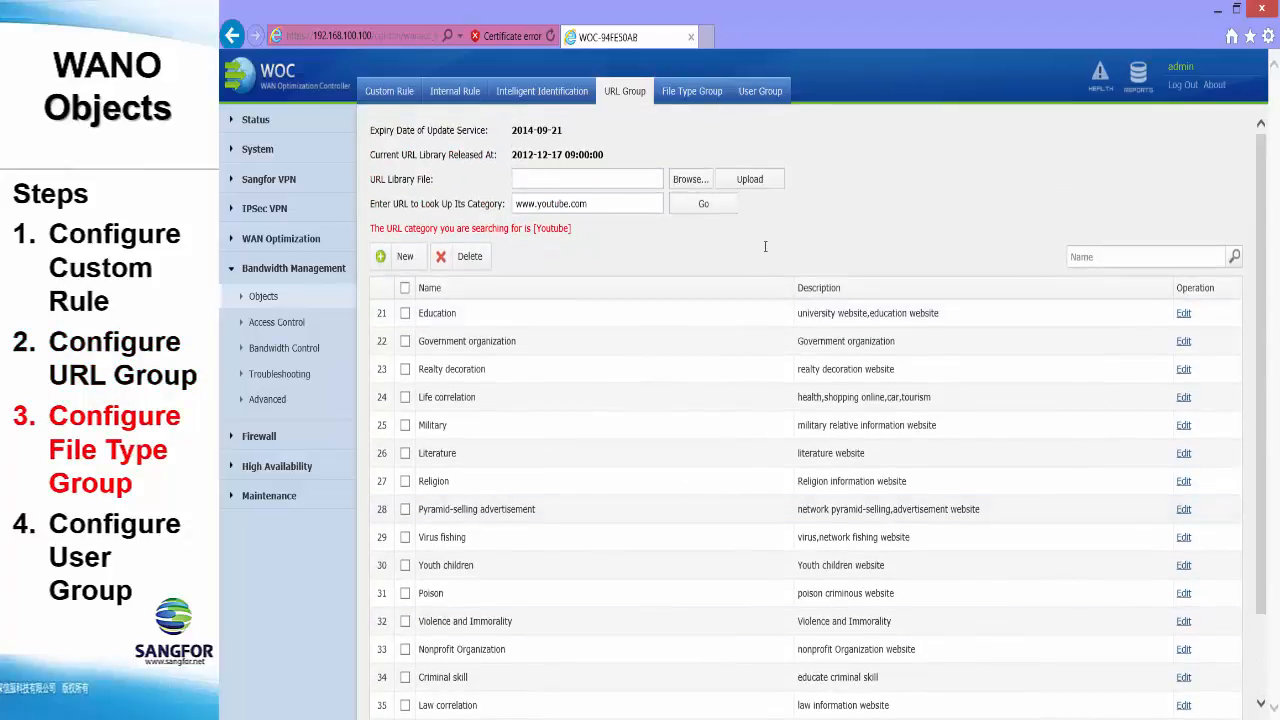
- Create a file type group named mp4 with the file extension mp4
left_click(700, 91)
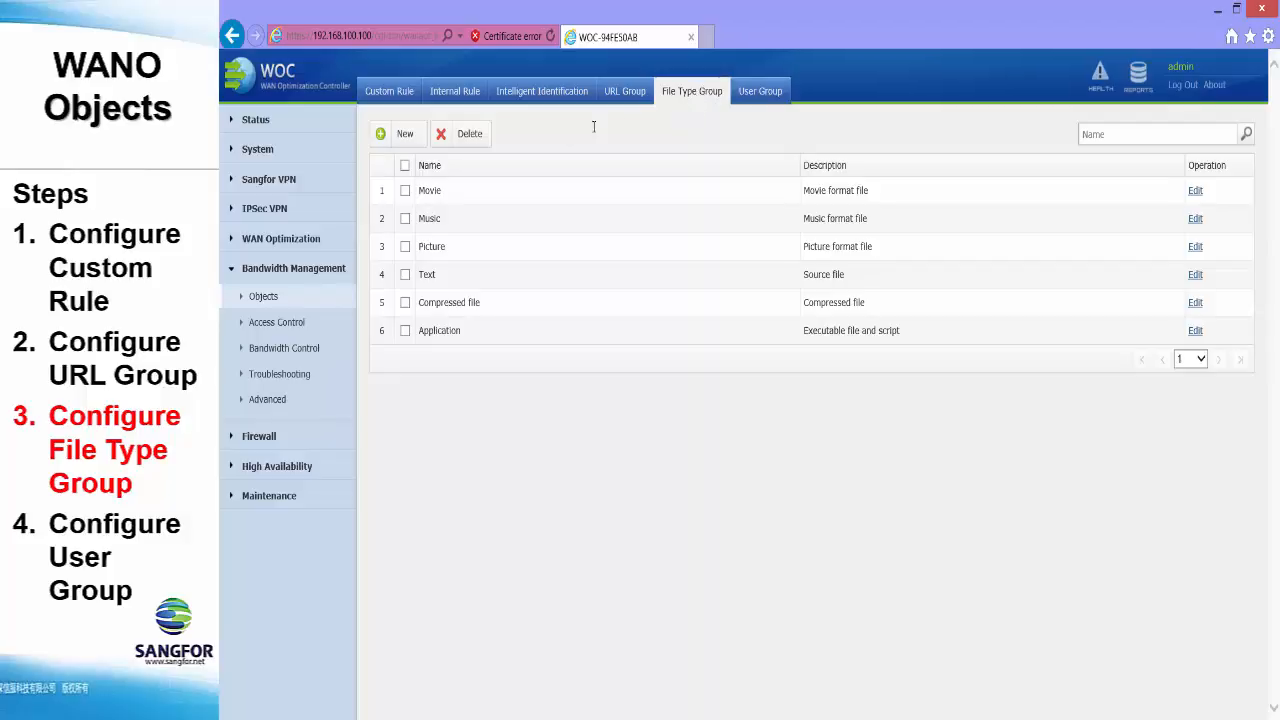
left_click(380, 136)
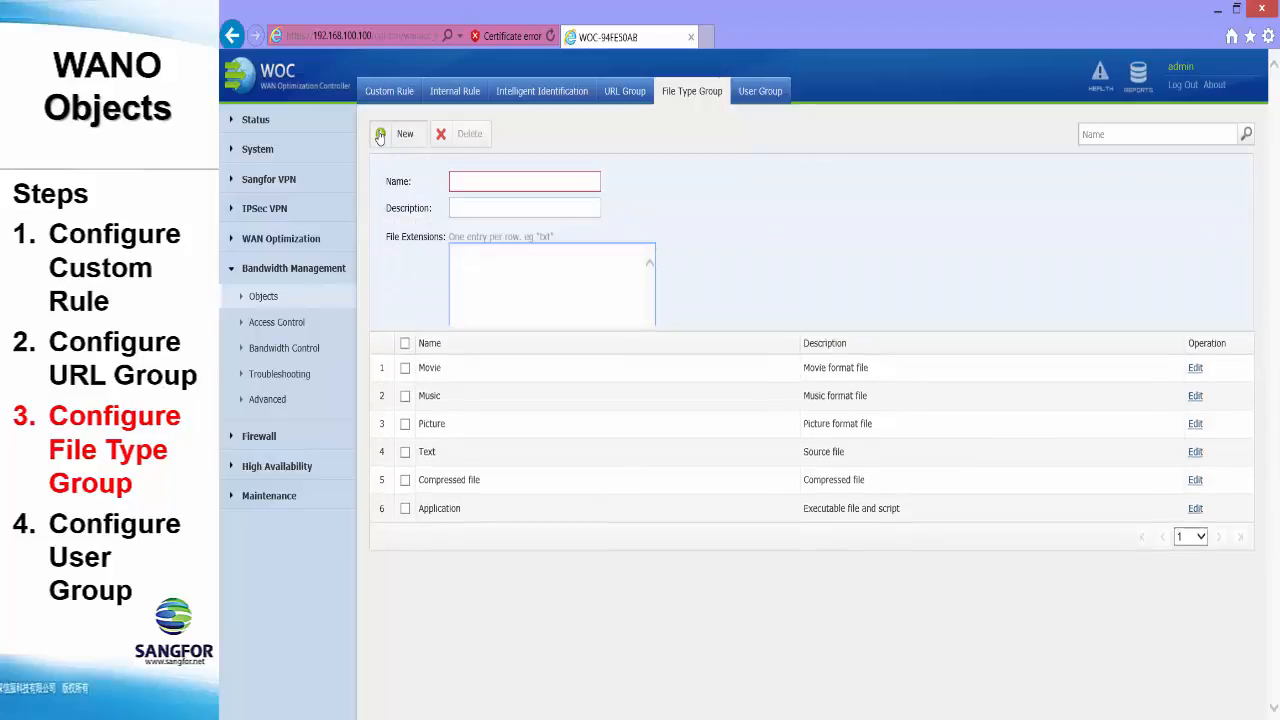
left_click(465, 180)
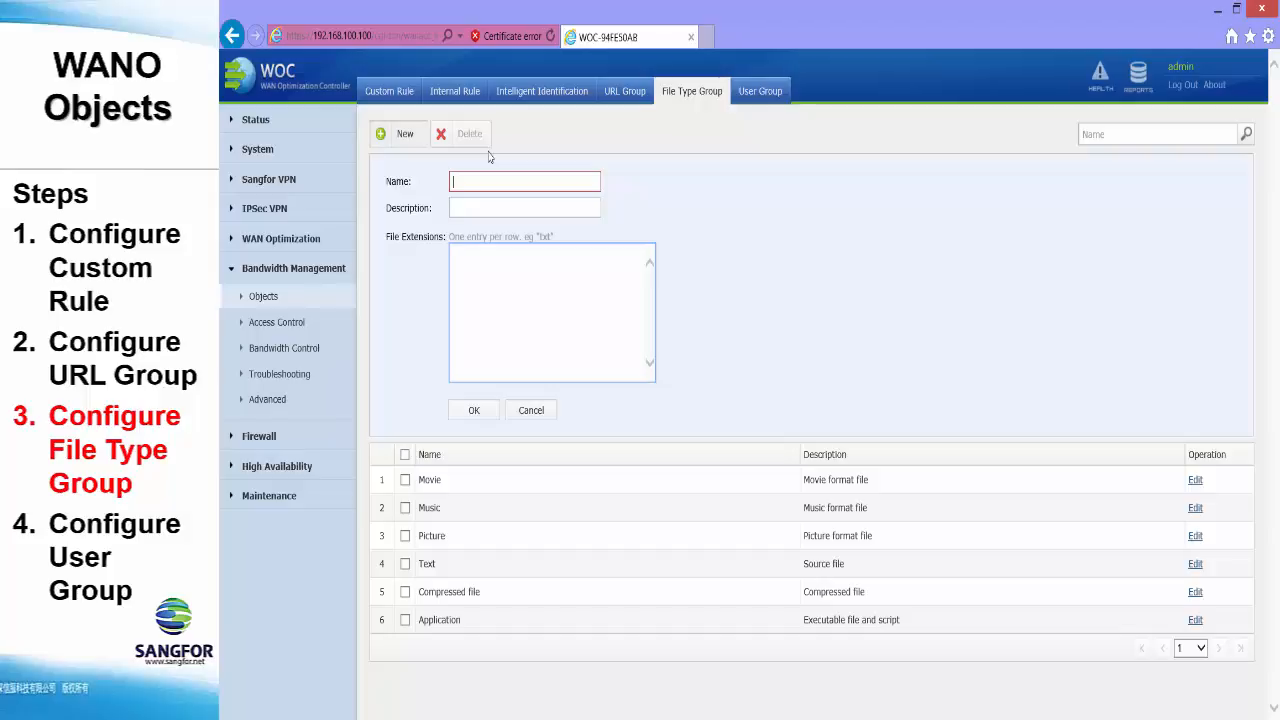
type("mp4")
left_click(452, 252)
type("mp4")
left_click(474, 410)
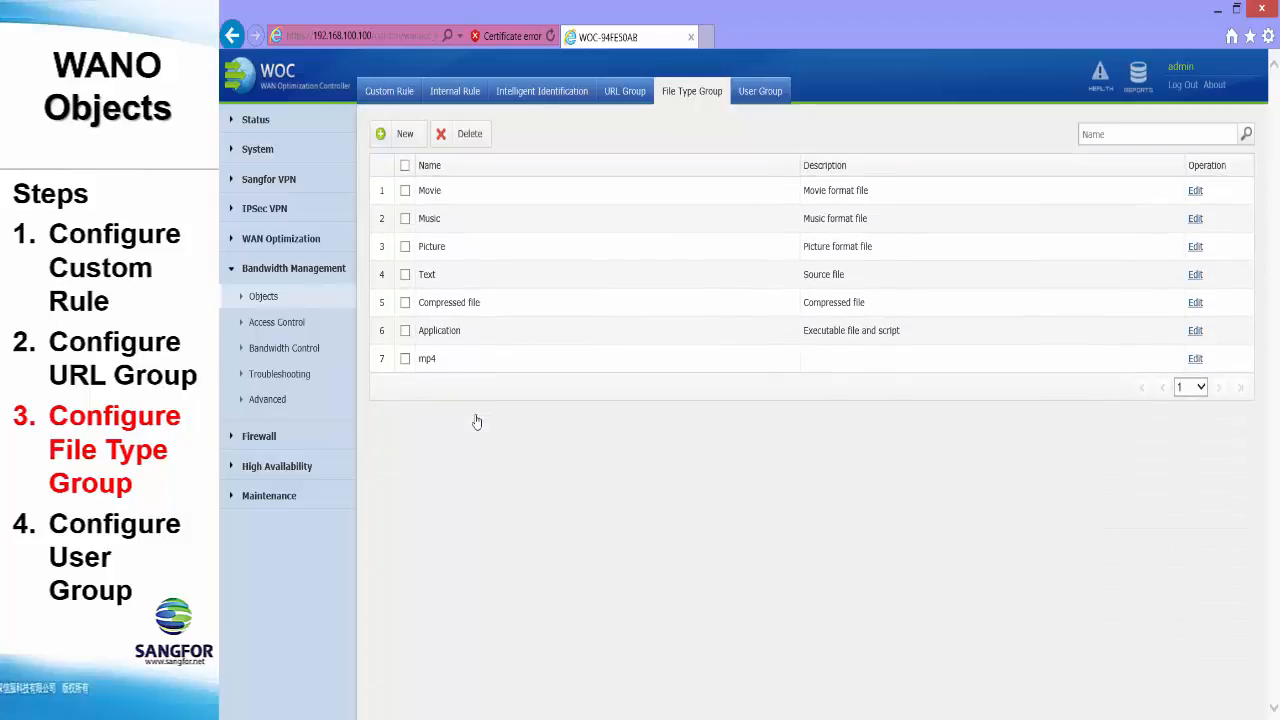
- Delete the mp4 file type group and accept the deletion
left_click(405, 358)
left_click(464, 136)
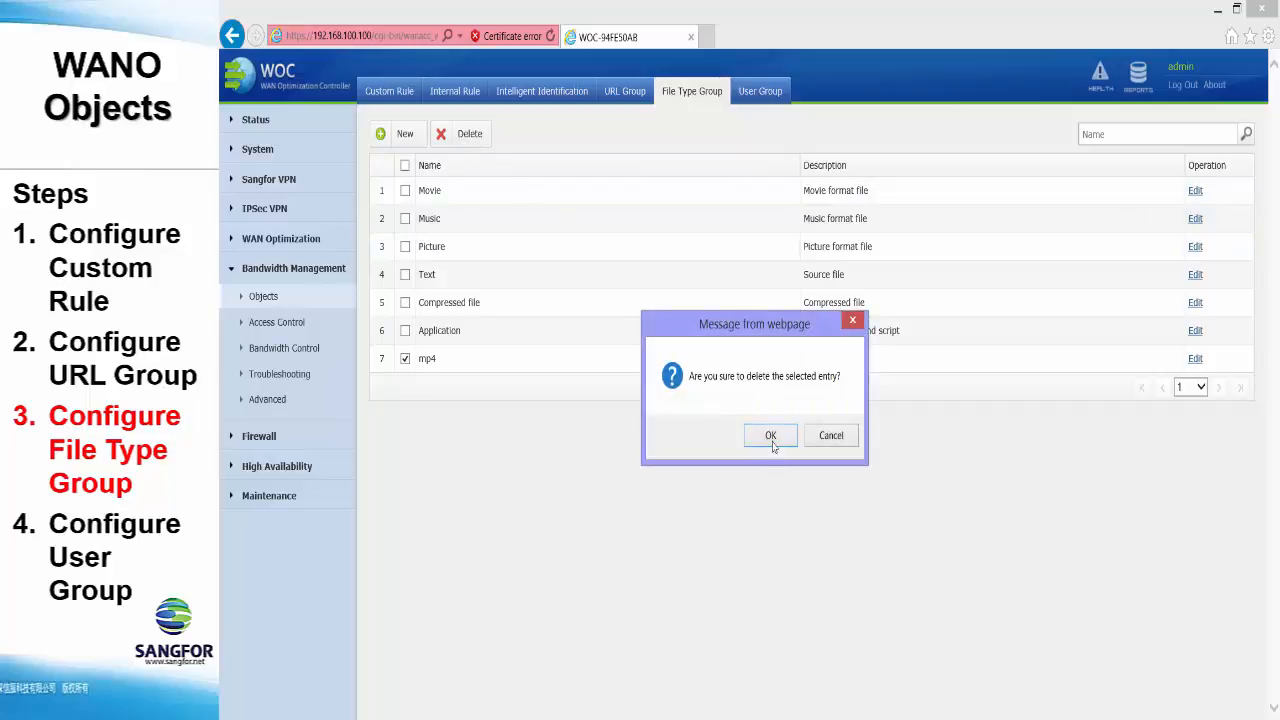
left_click(770, 437)
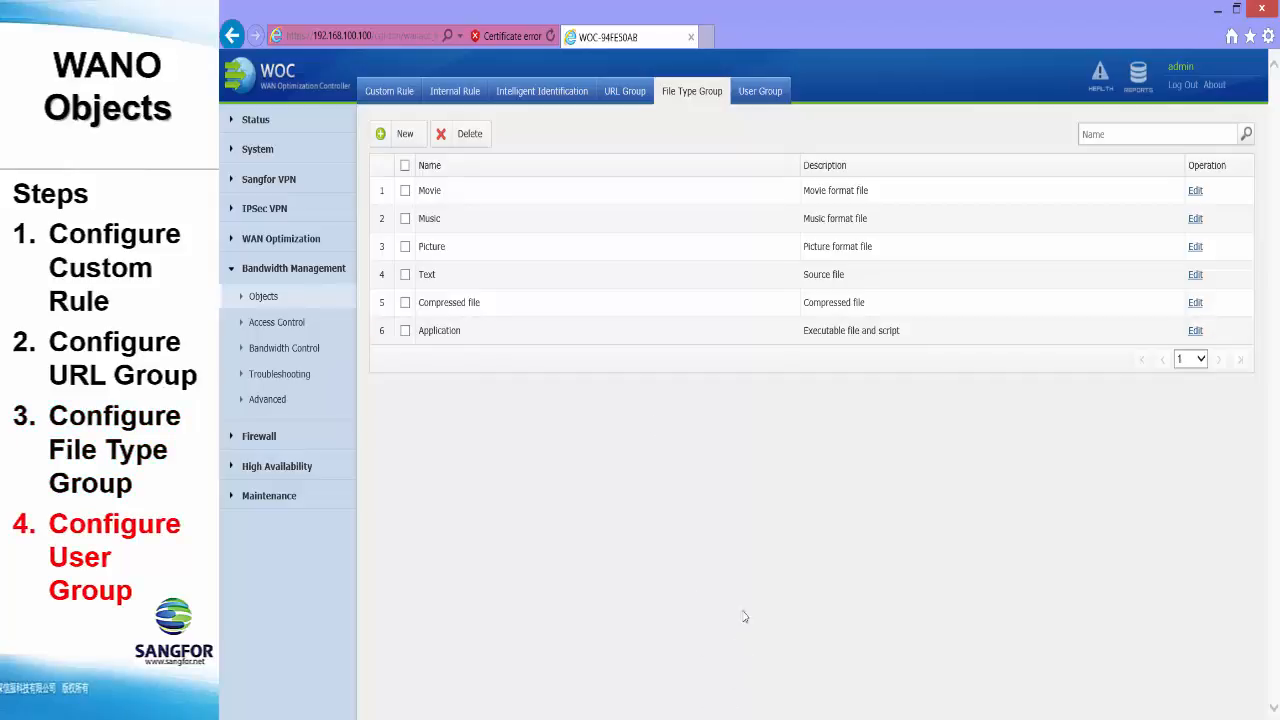
- Create a user group named HR Department with the IP address range 192.168.10.50-192.168.10.60
left_click(757, 95)
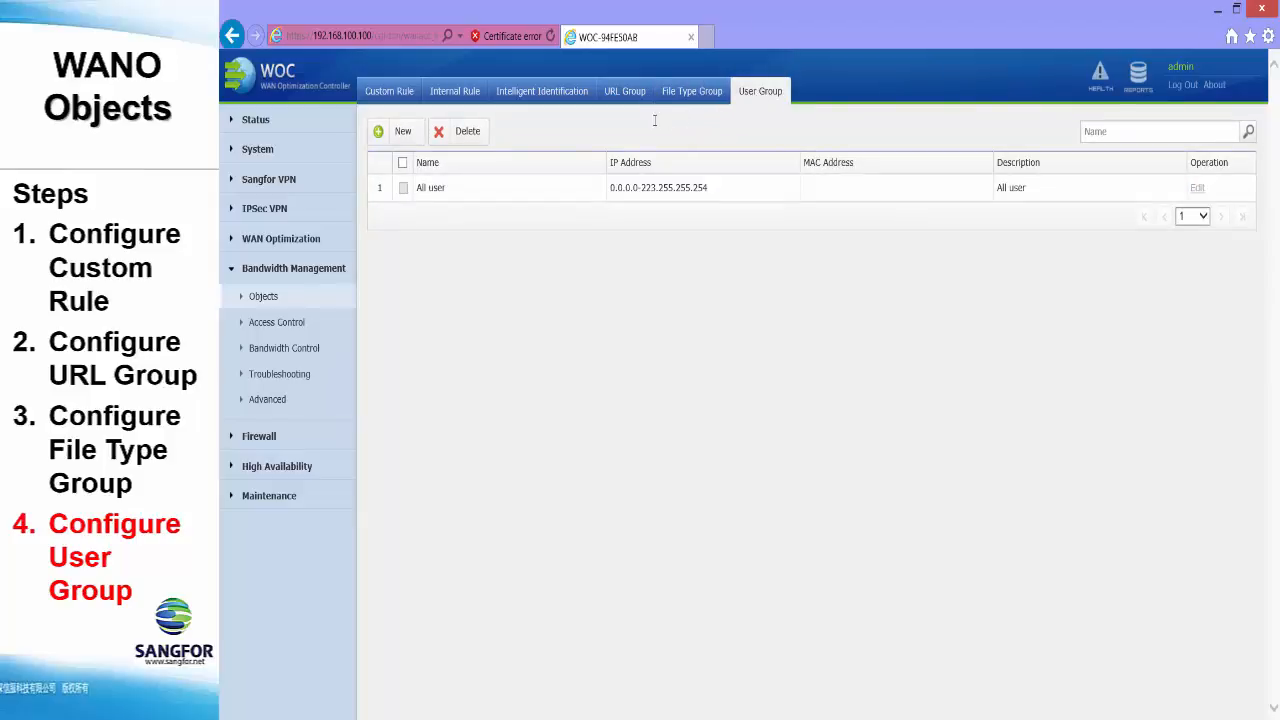
left_click(378, 133)
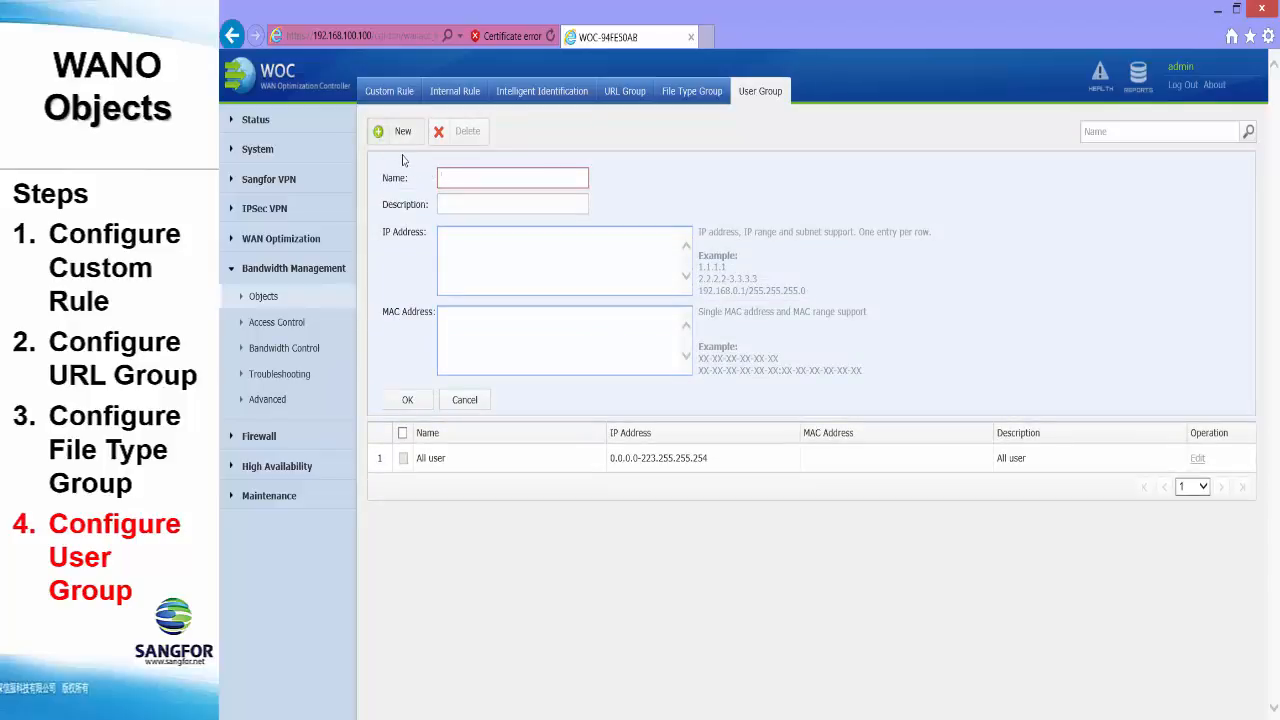
type("HR Department")
left_click(447, 247)
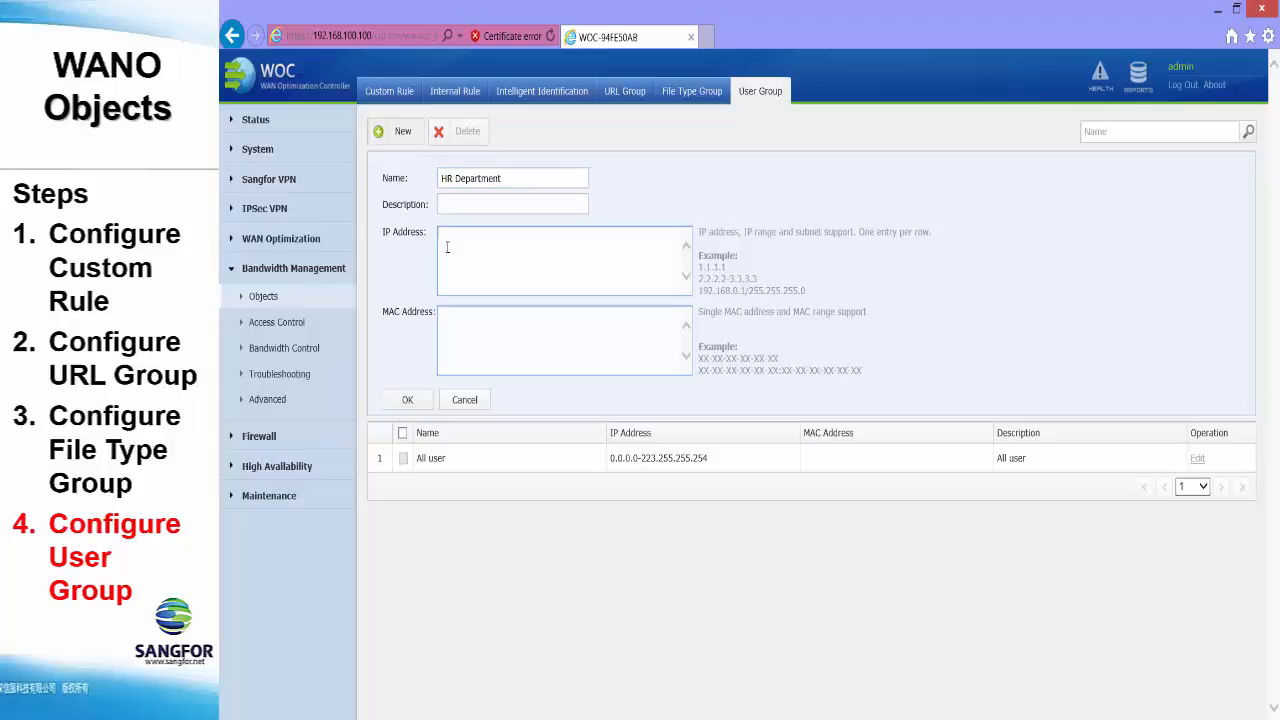
type("192.168.10.50-192.168.10.60")
left_click(407, 400)
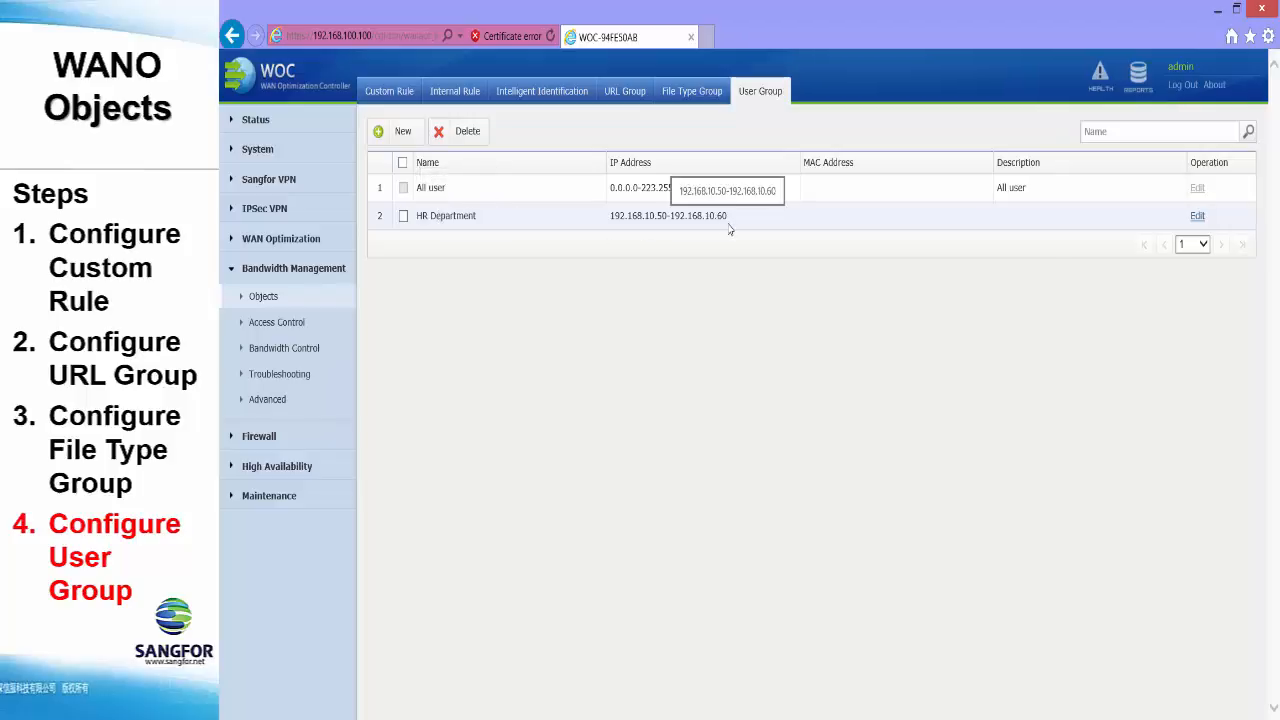
- Delete the HR Department user group and accept the deletion
left_click(403, 216)
left_click(464, 131)
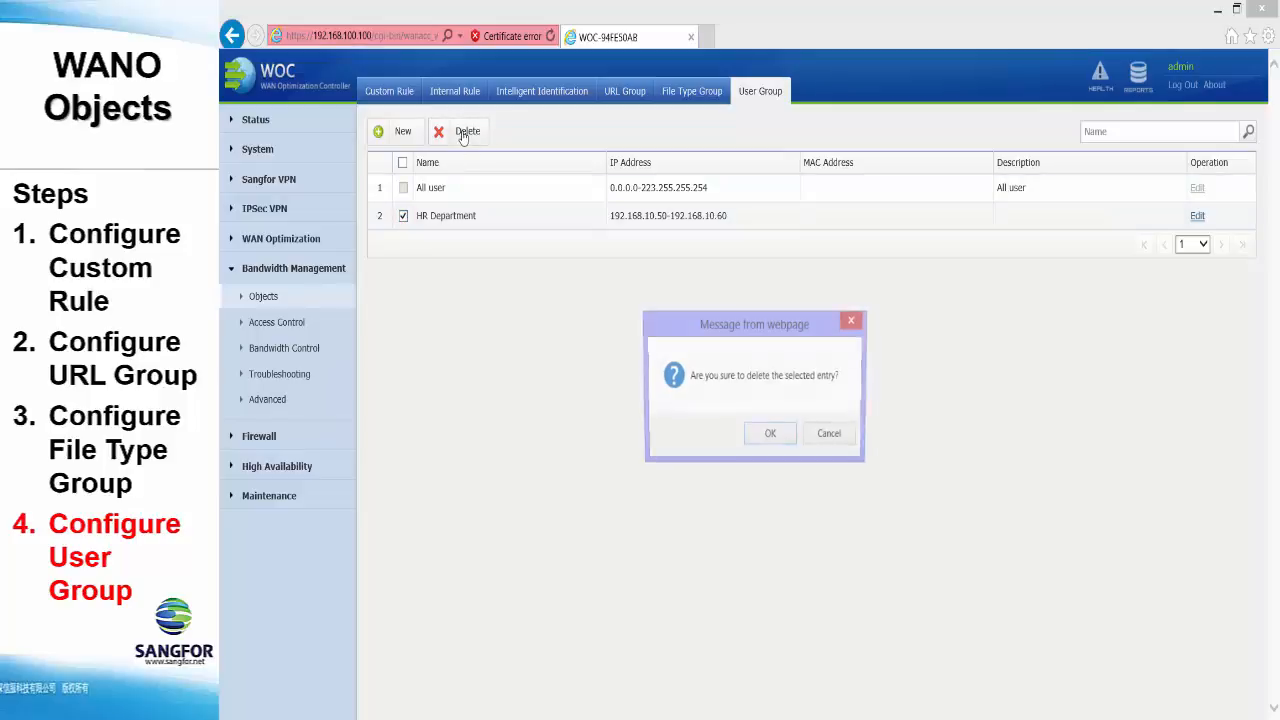
left_click(765, 440)
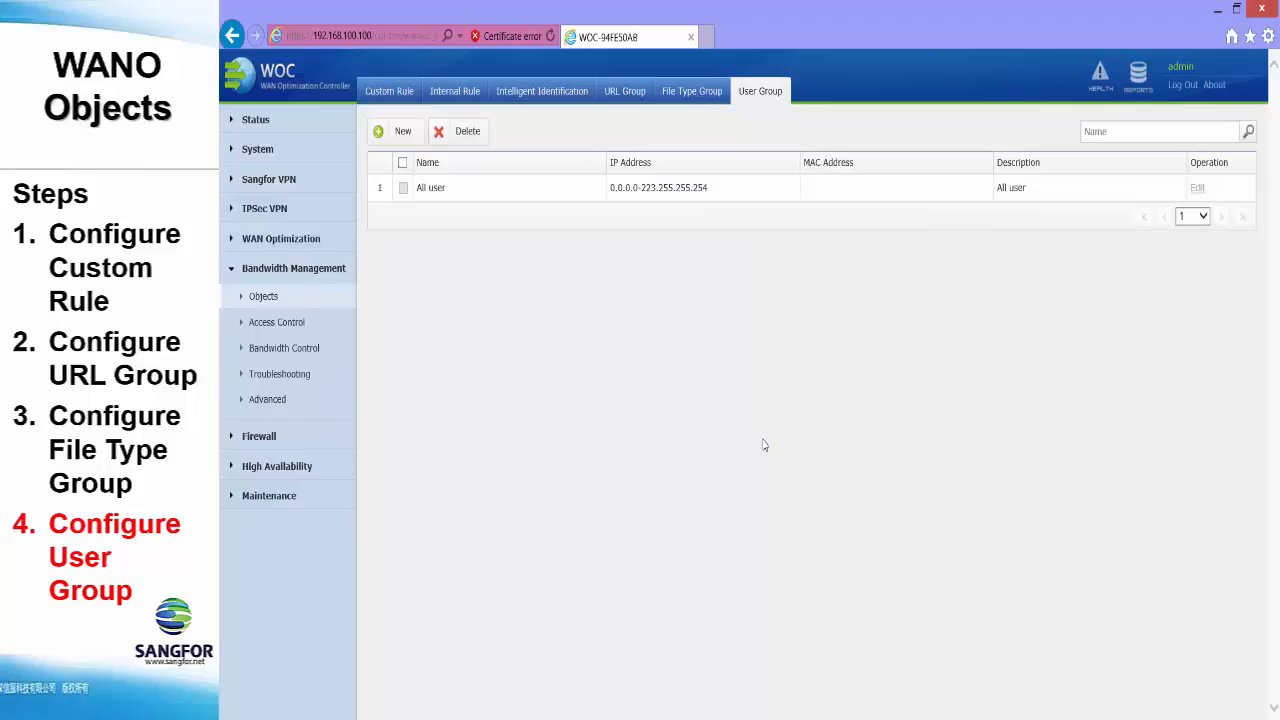